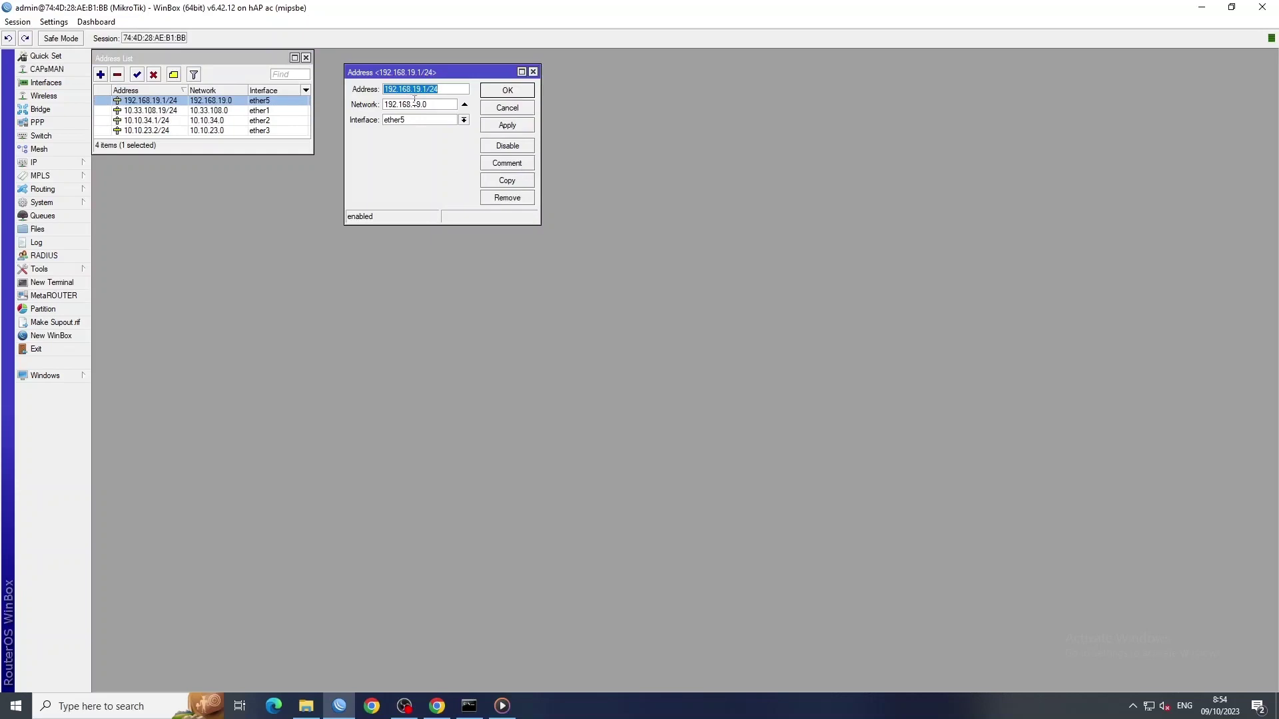
# Step: Review the IP address entries assigned to ether5, ether2 and ether3 in the address list
pyautogui.click(506, 128)
pyautogui.click(501, 92)
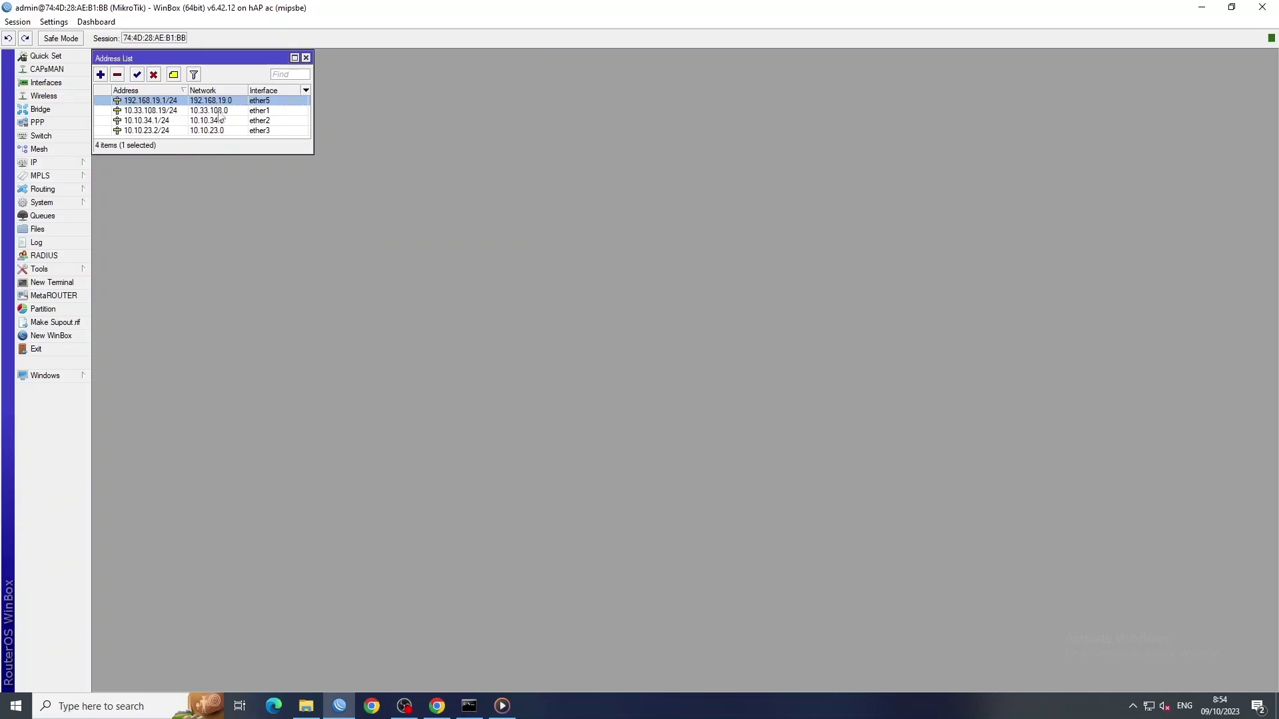
pyautogui.click(198, 122)
pyautogui.doubleClick(198, 123)
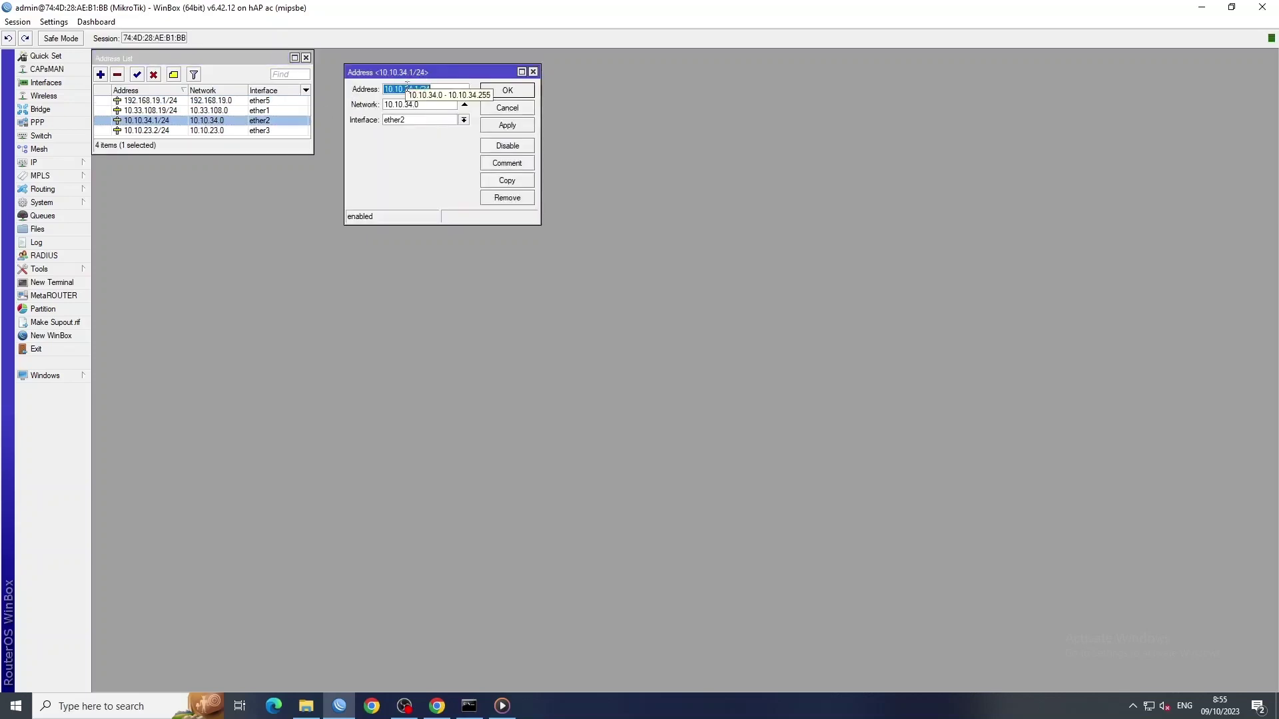
pyautogui.click(504, 125)
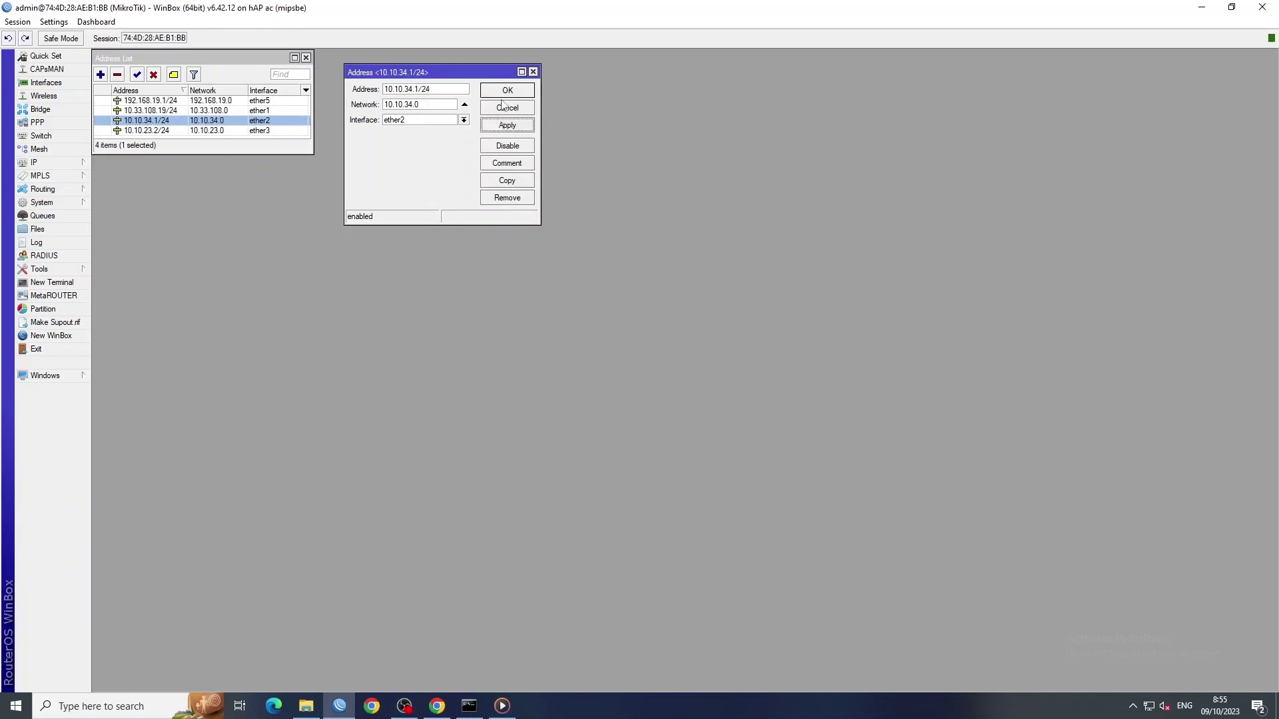
pyautogui.click(504, 107)
pyautogui.doubleClick(252, 131)
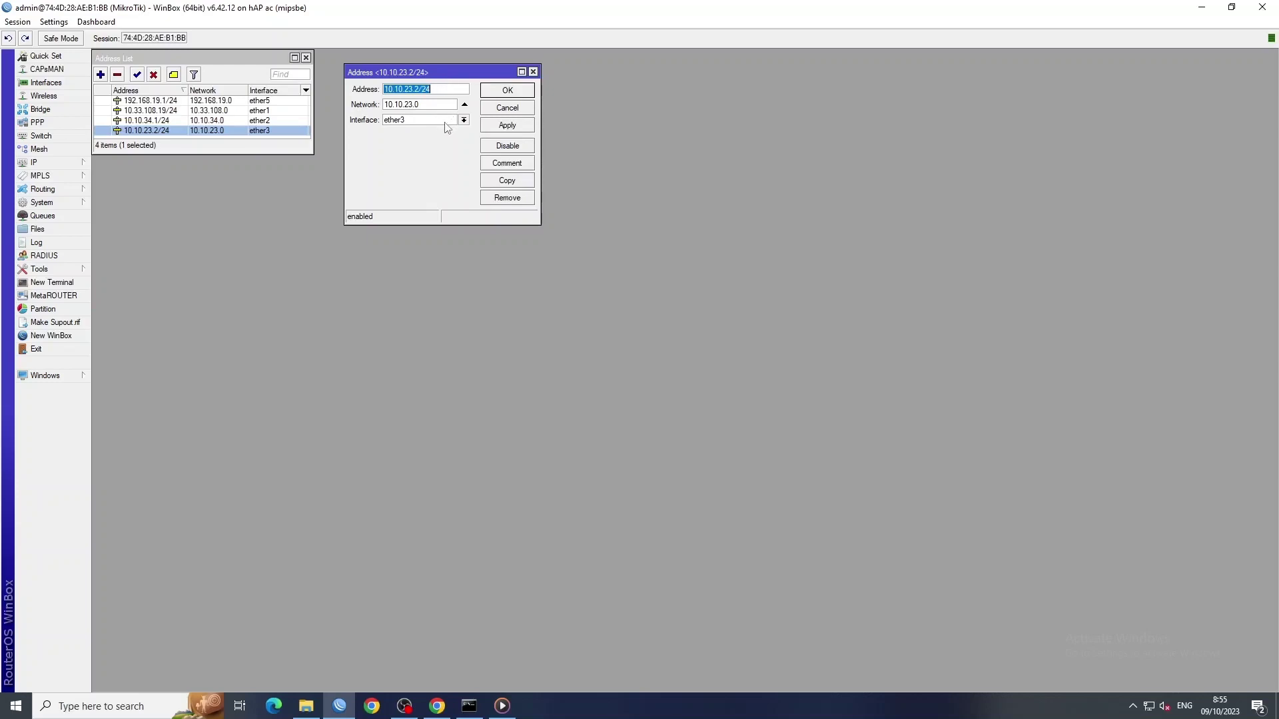
pyautogui.click(533, 71)
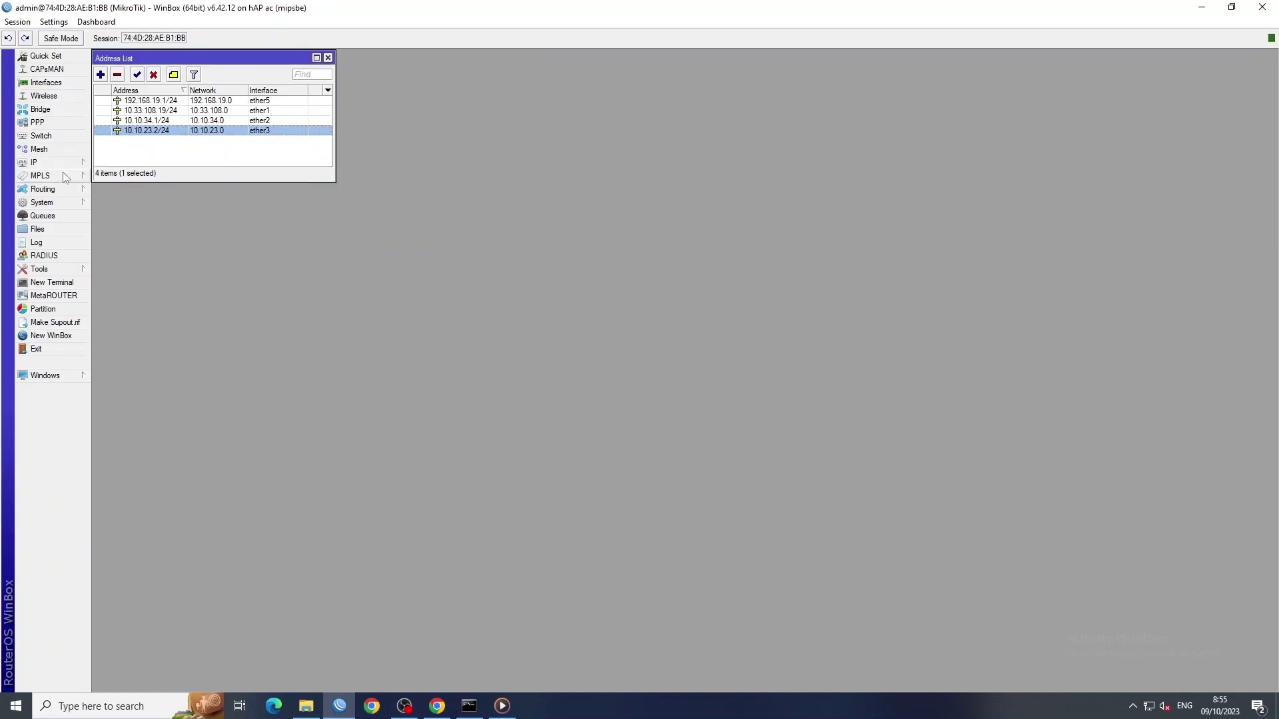
# Step: Review the router's DNS settings, including both DNS servers and the remote requests option, and apply them
pyautogui.click(60, 163)
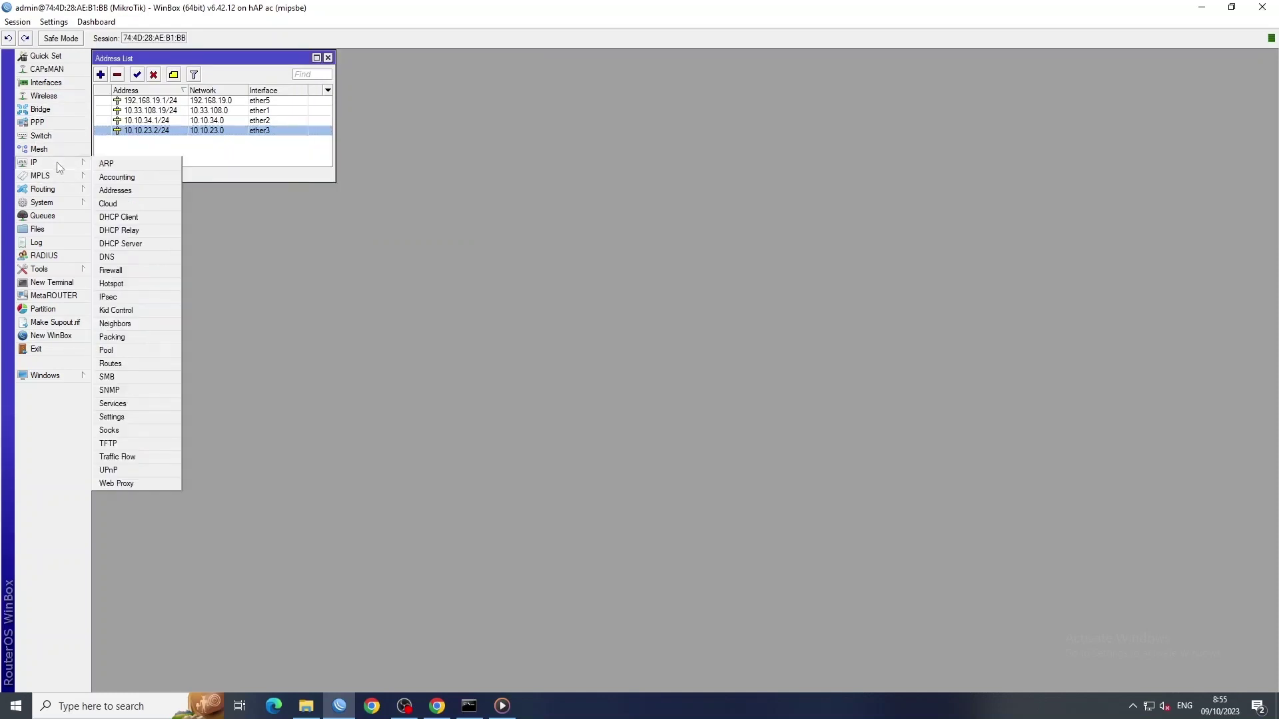
pyautogui.click(117, 258)
pyautogui.moveTo(497, 172); pyautogui.dragTo(466, 175)
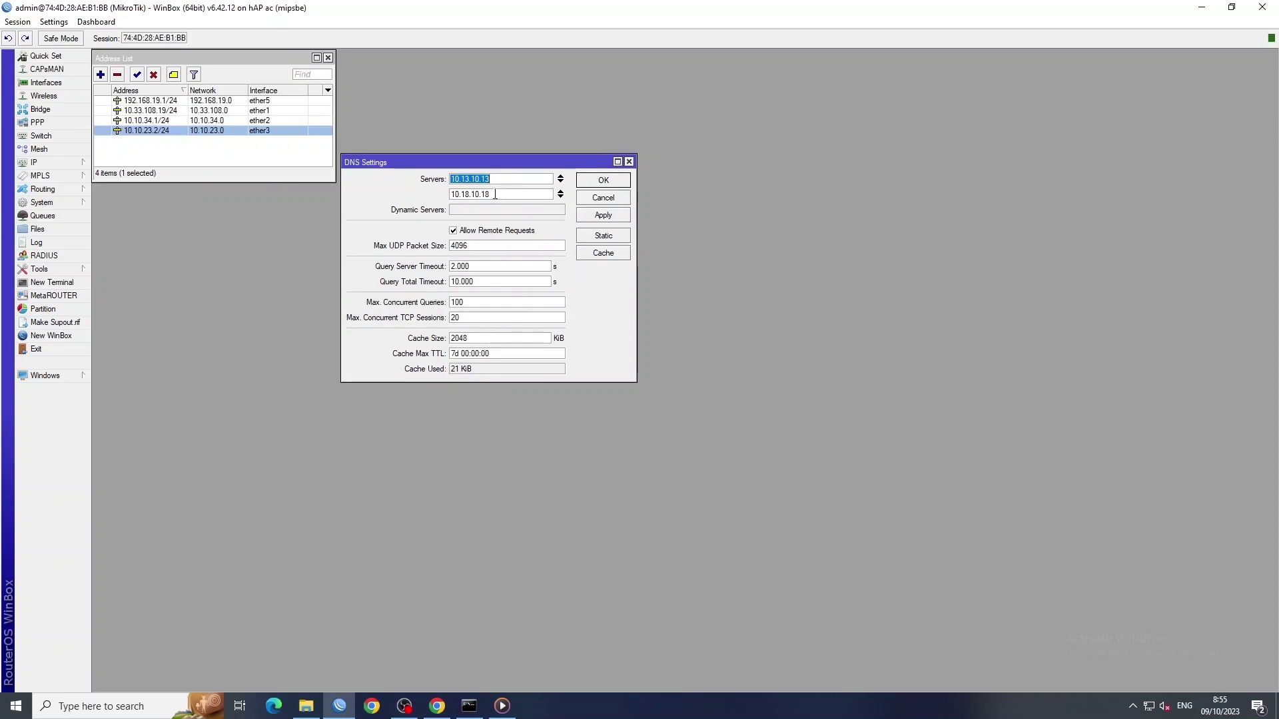
pyautogui.click(624, 216)
pyautogui.click(616, 188)
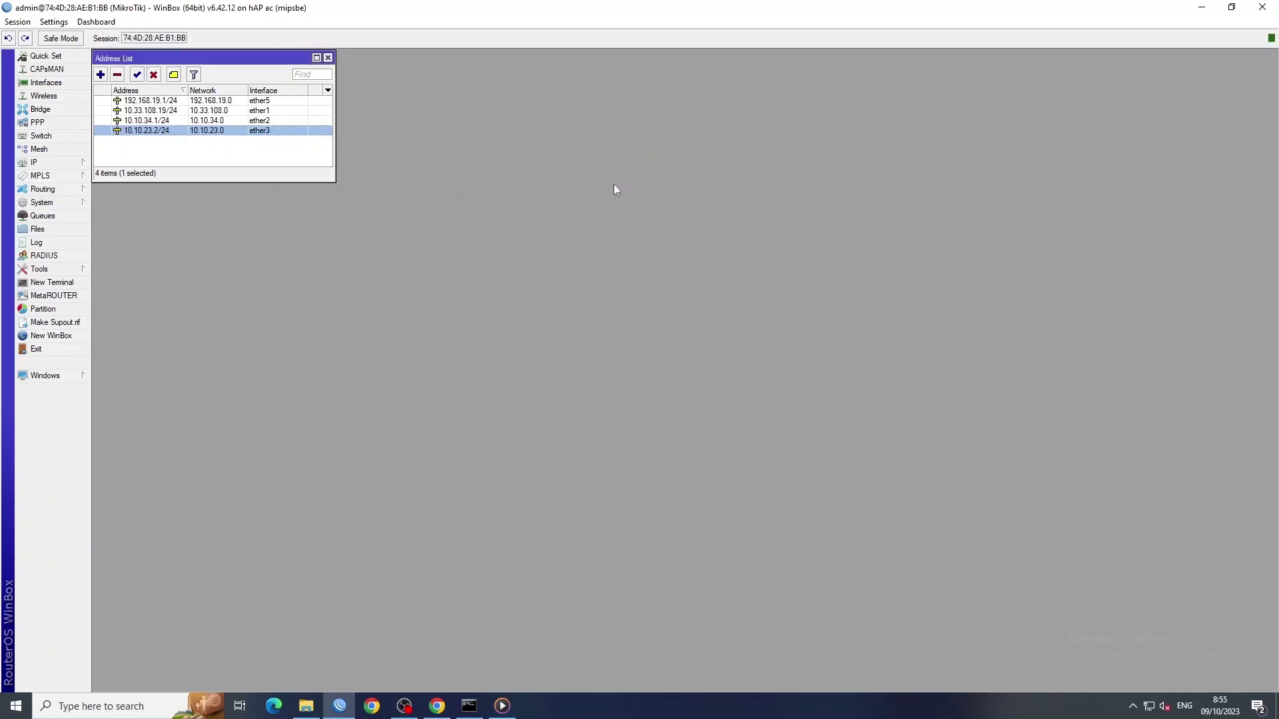
# Step: Review the chain, outgoing interface and action of the firewall's masquerade NAT rule and apply them
pyautogui.click(40, 163)
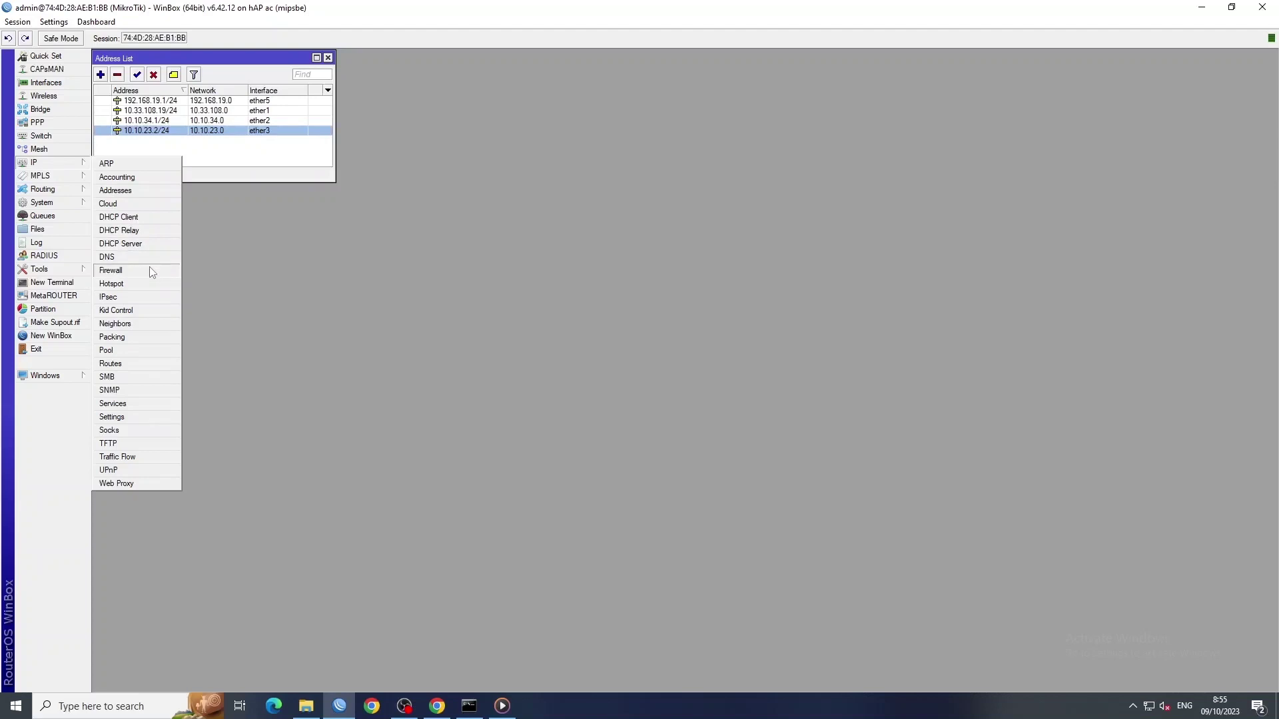
pyautogui.click(111, 270)
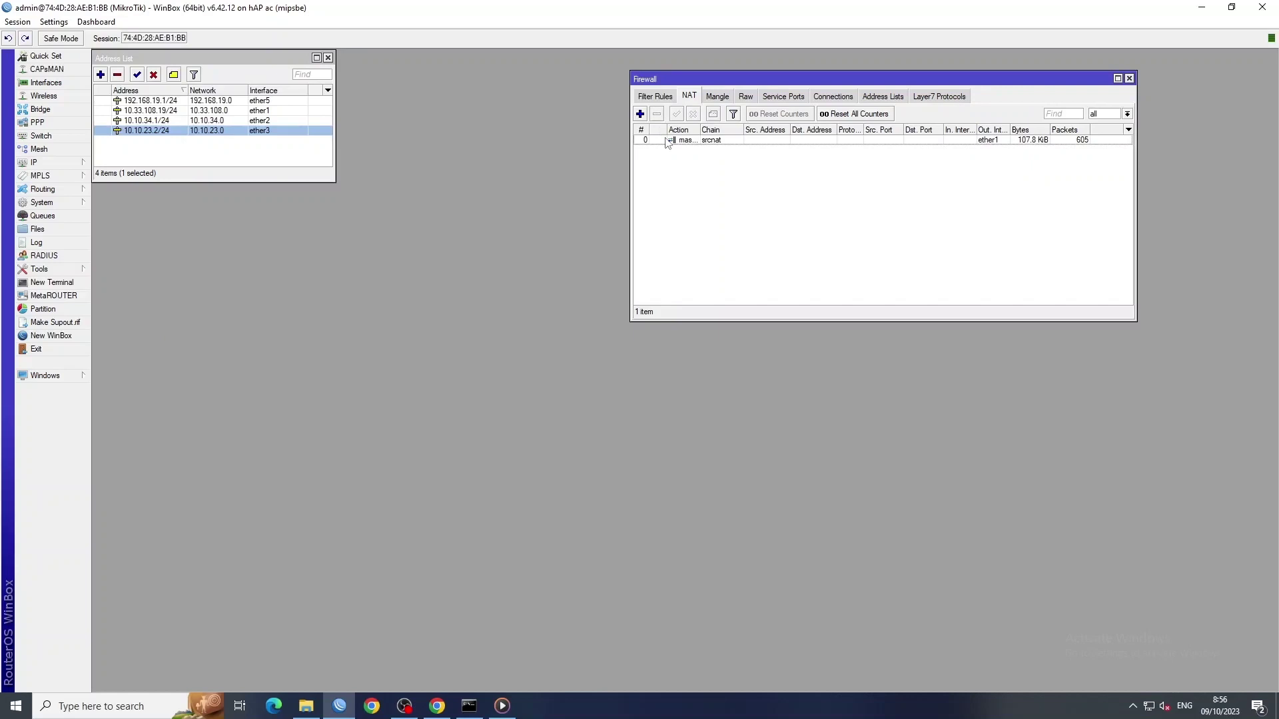
pyautogui.doubleClick(668, 141)
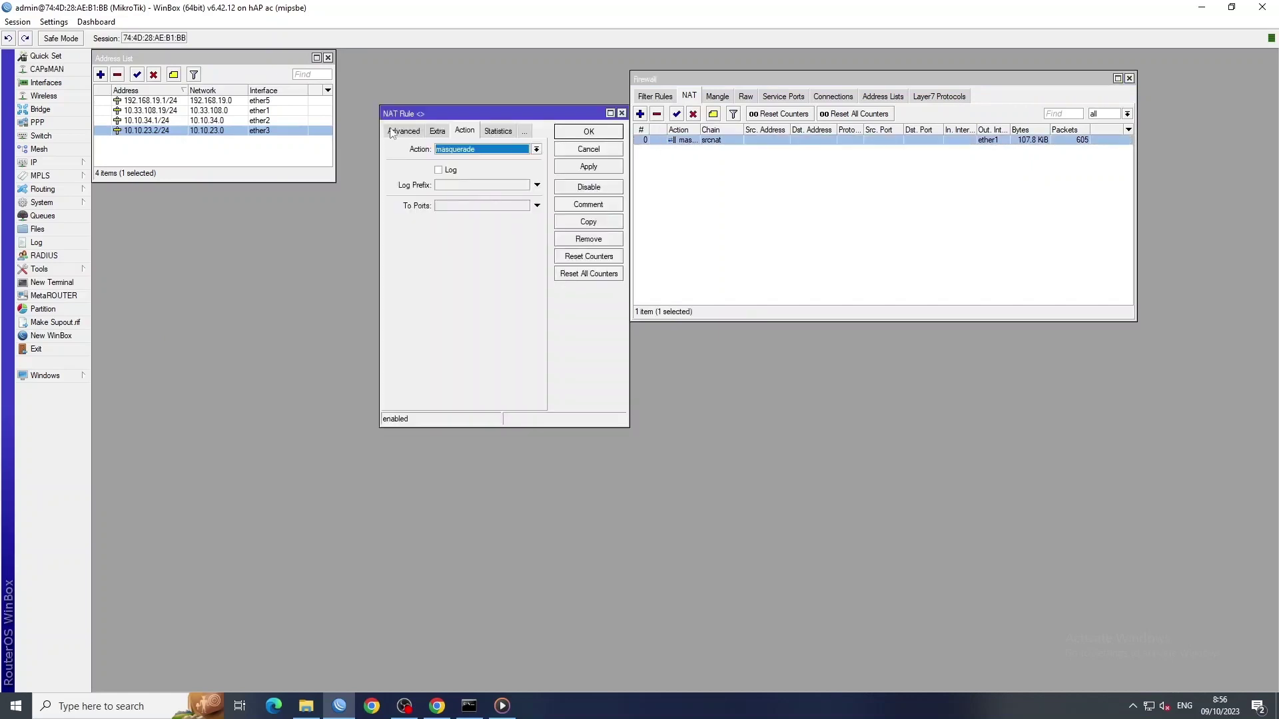
pyautogui.click(392, 132)
pyautogui.click(399, 130)
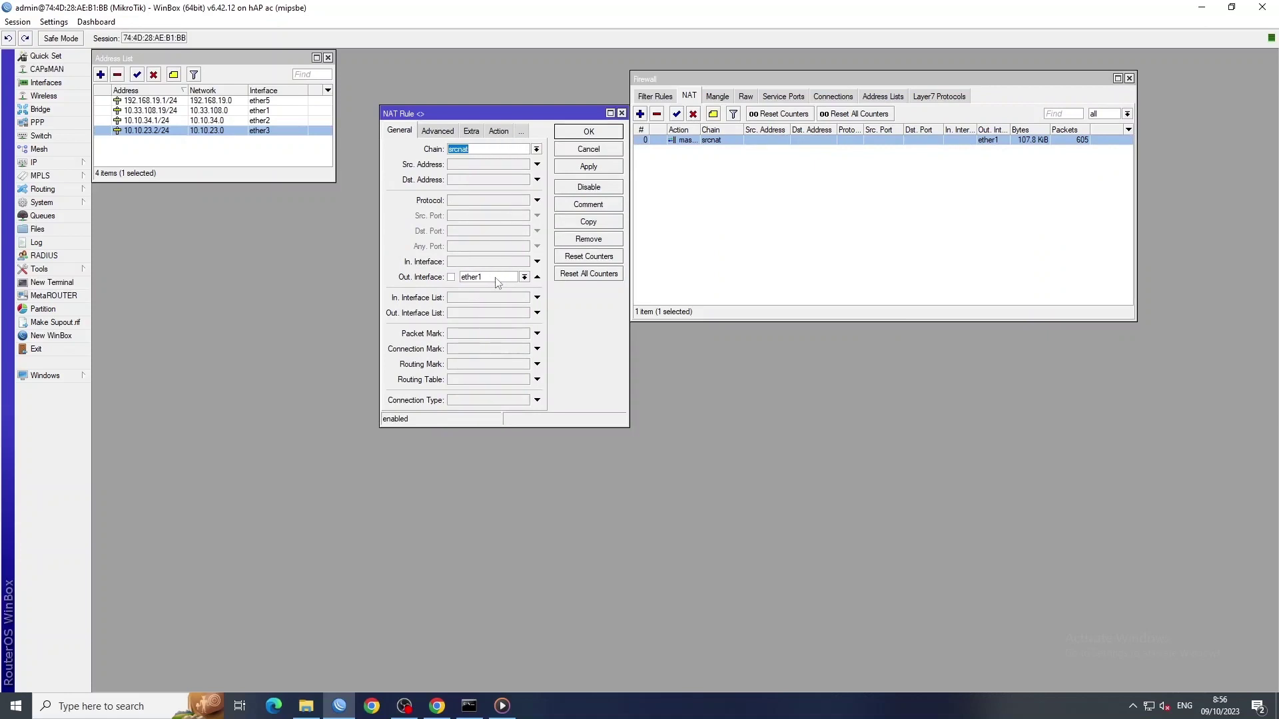
pyautogui.click(497, 132)
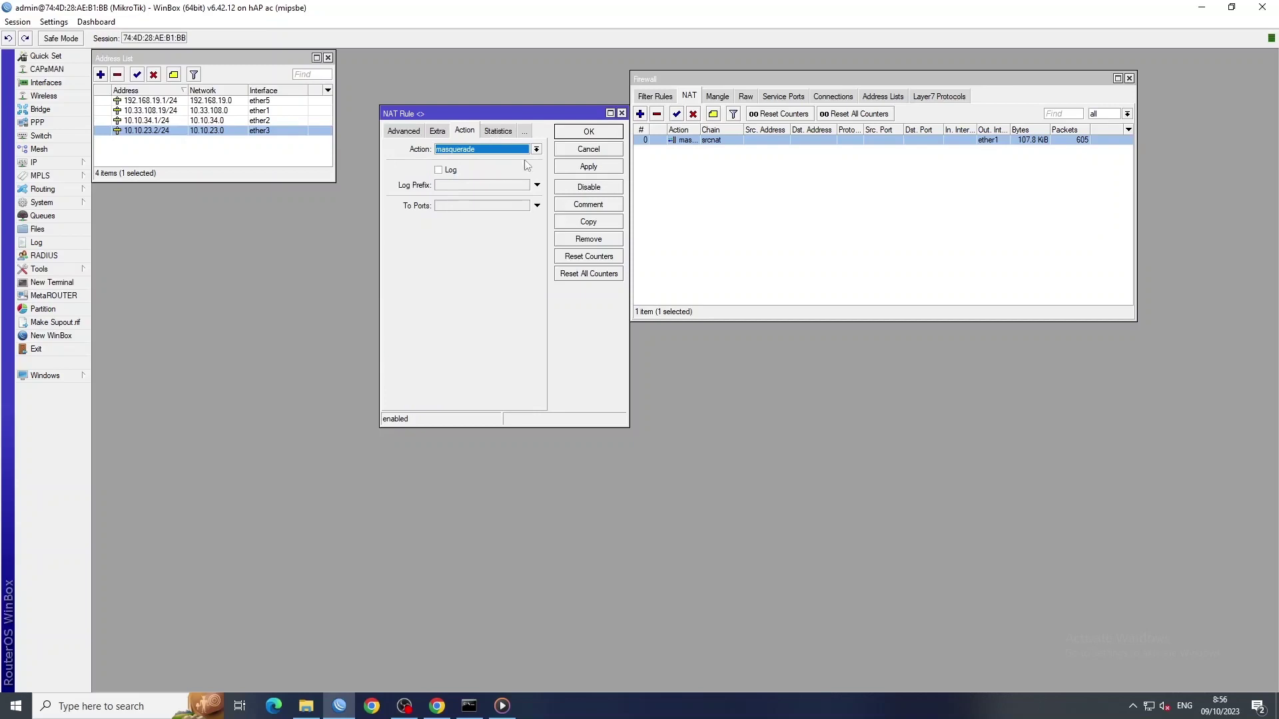
pyautogui.click(589, 167)
pyautogui.click(587, 133)
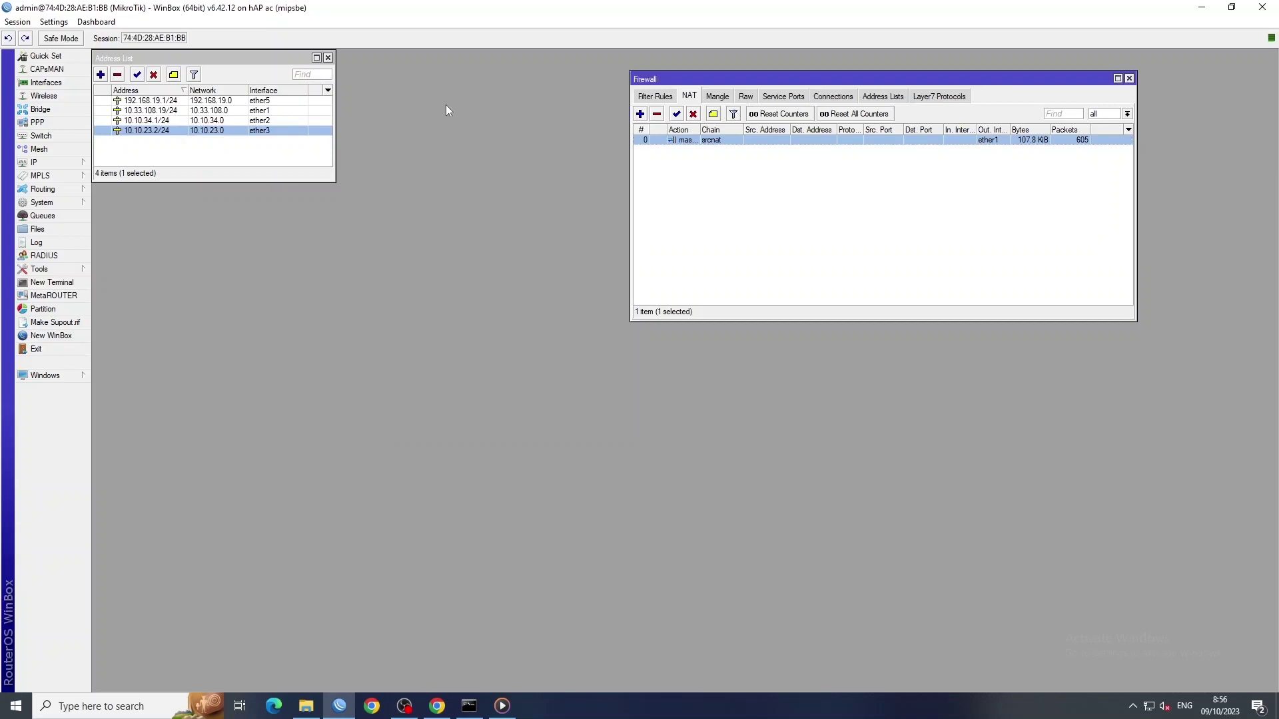
# Step: Open the router's route list and review the default route that goes out through ether1
pyautogui.click(67, 162)
pyautogui.click(113, 363)
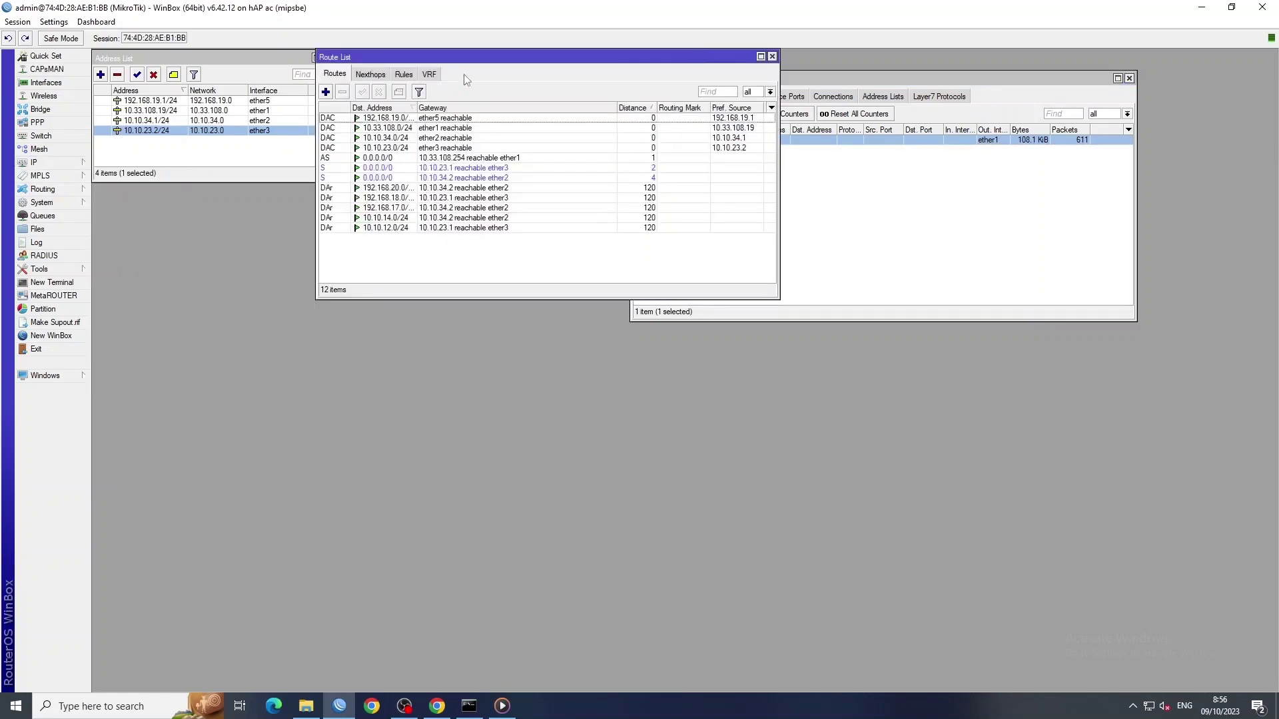
pyautogui.moveTo(456, 57); pyautogui.dragTo(431, 236)
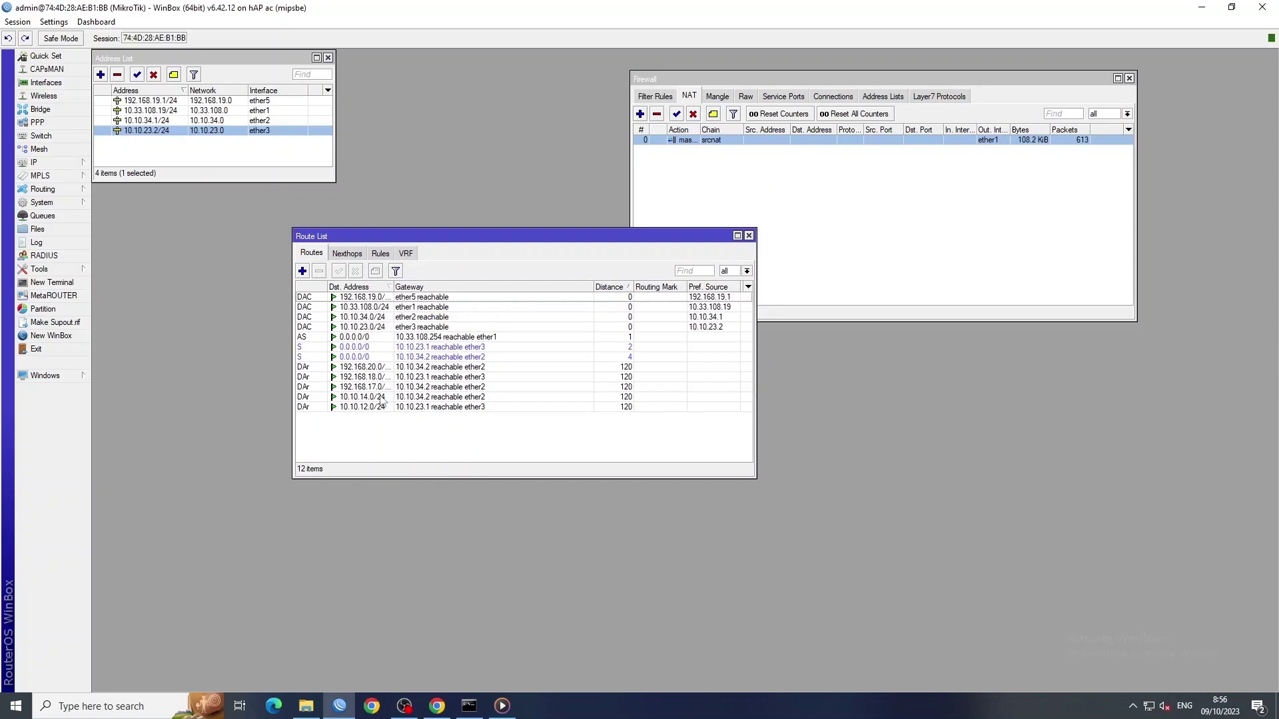
pyautogui.doubleClick(400, 338)
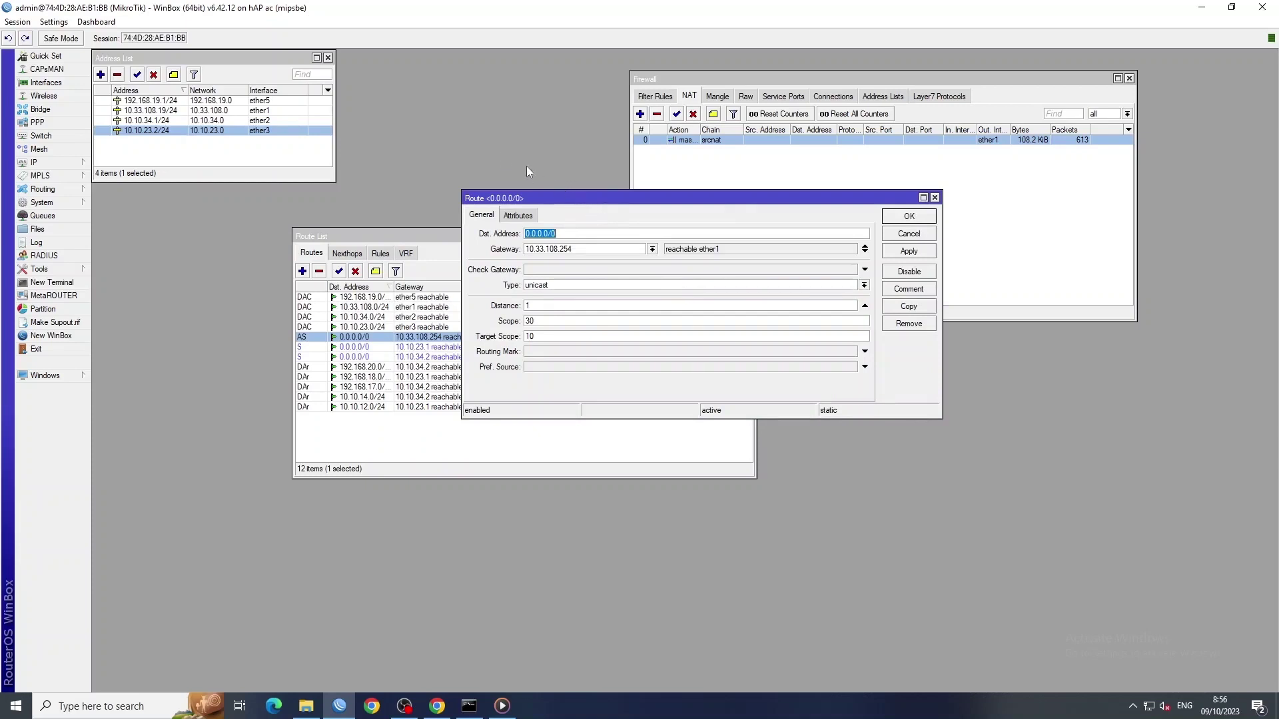
pyautogui.moveTo(540, 201); pyautogui.dragTo(501, 197)
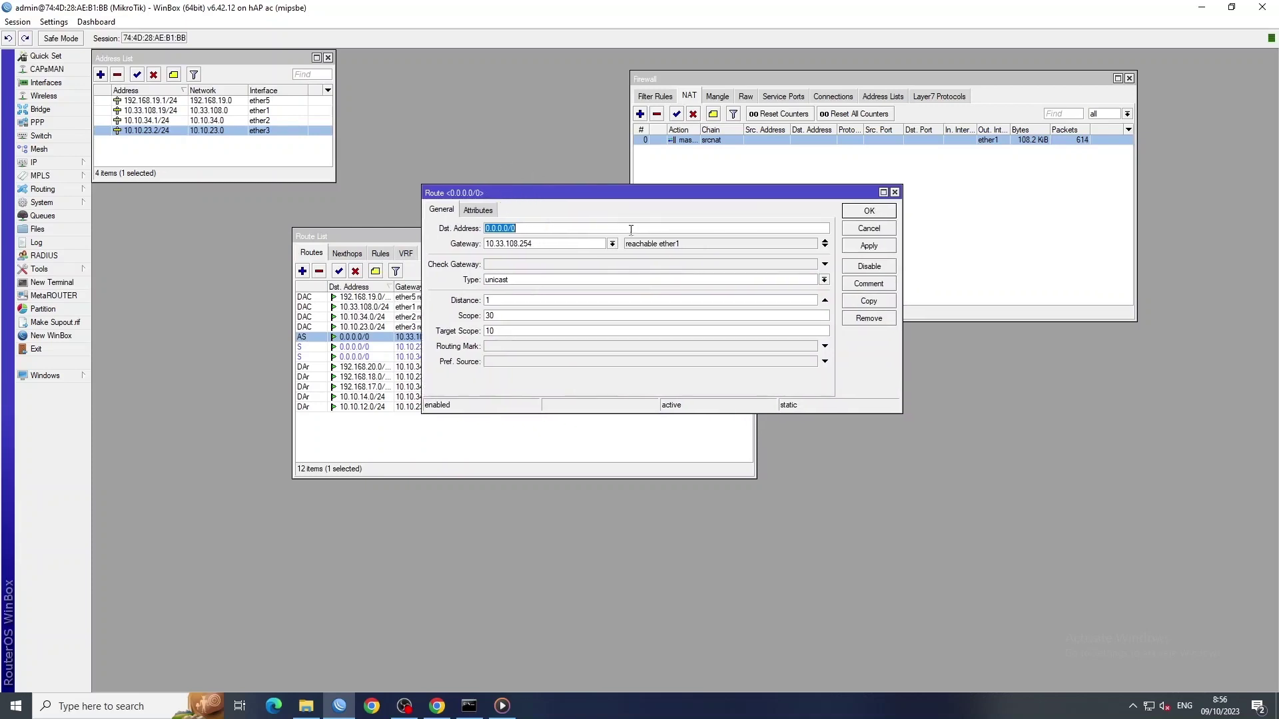
pyautogui.click(861, 246)
pyautogui.click(869, 212)
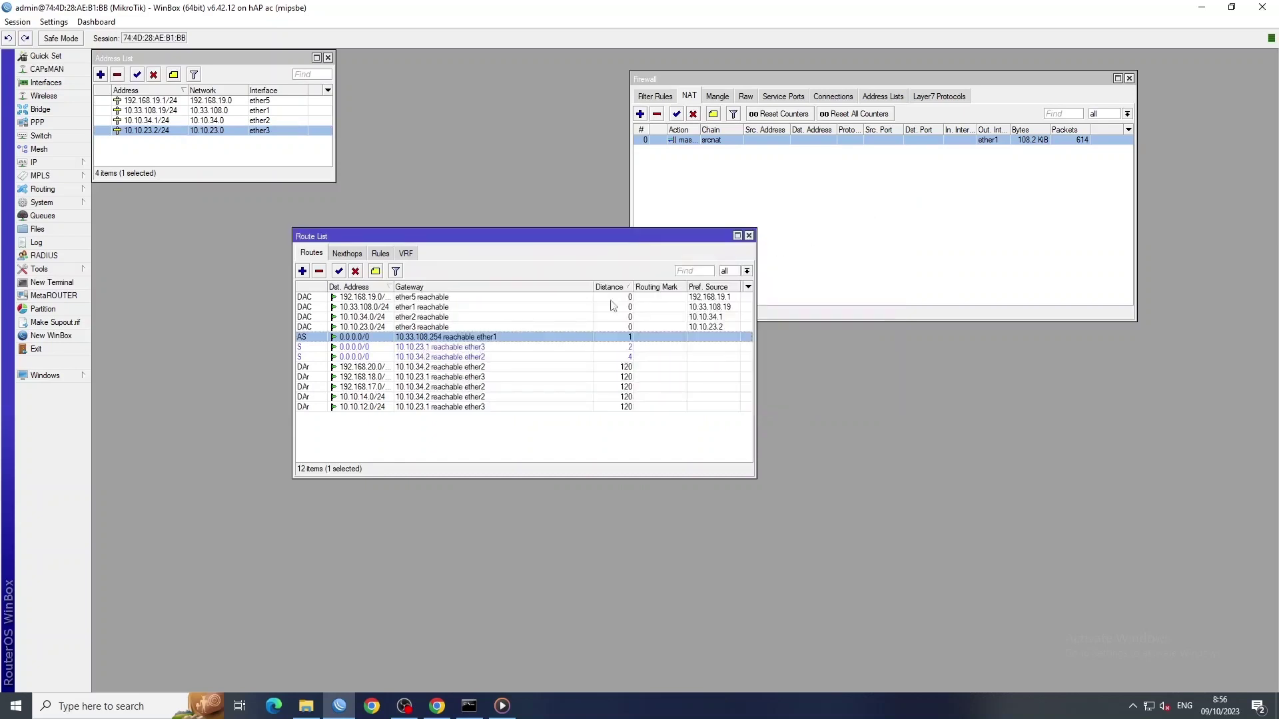
# Step: Review the gateway and distance of the two backup default routes through ether3 and ether2
pyautogui.doubleClick(429, 347)
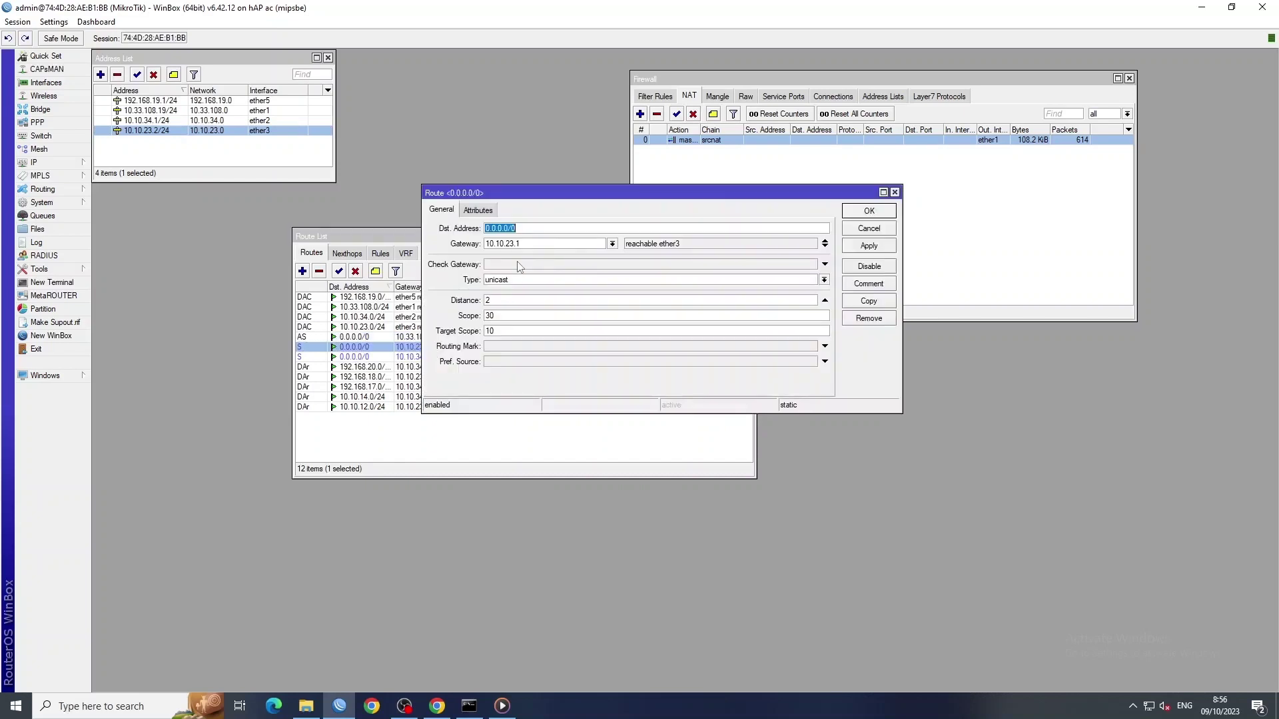
pyautogui.click(553, 245)
pyautogui.click(866, 245)
pyautogui.click(883, 212)
pyautogui.doubleClick(508, 357)
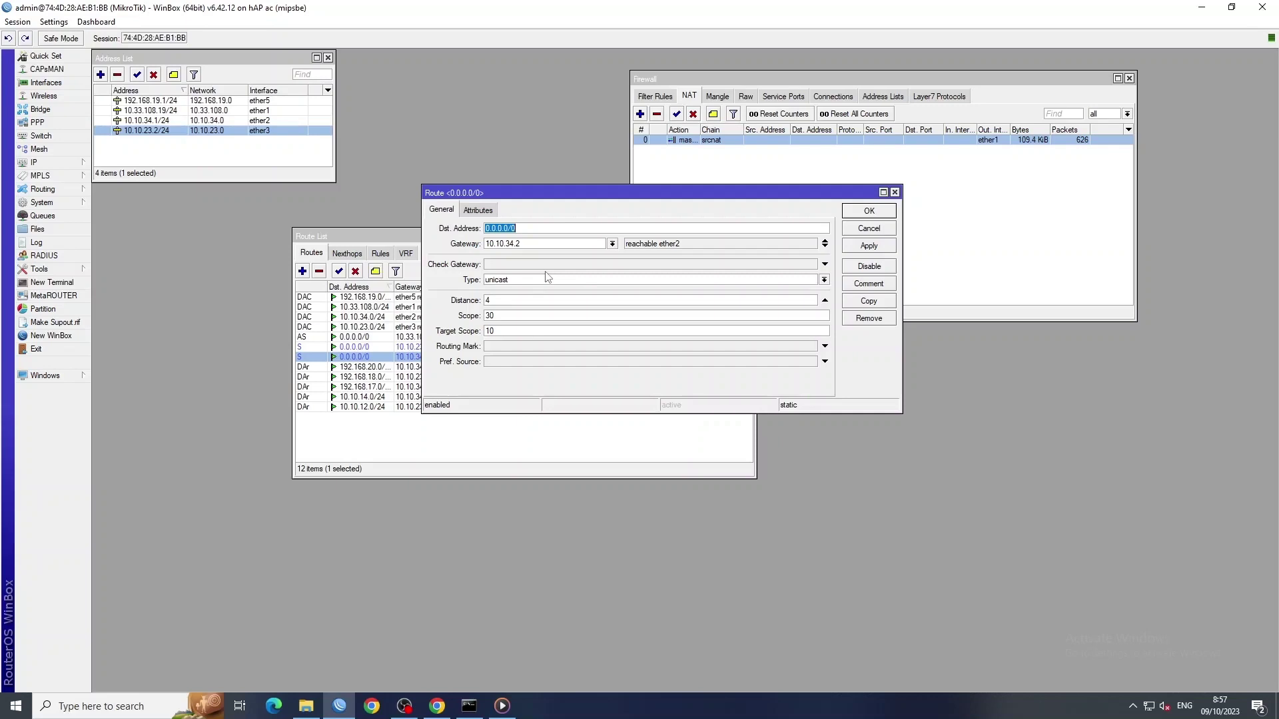
pyautogui.click(869, 246)
pyautogui.click(868, 211)
# Step: Check the IPv4 address, gateway and DNS server settings of the Ethernet 2 adapter in Windows
pyautogui.click(1143, 710)
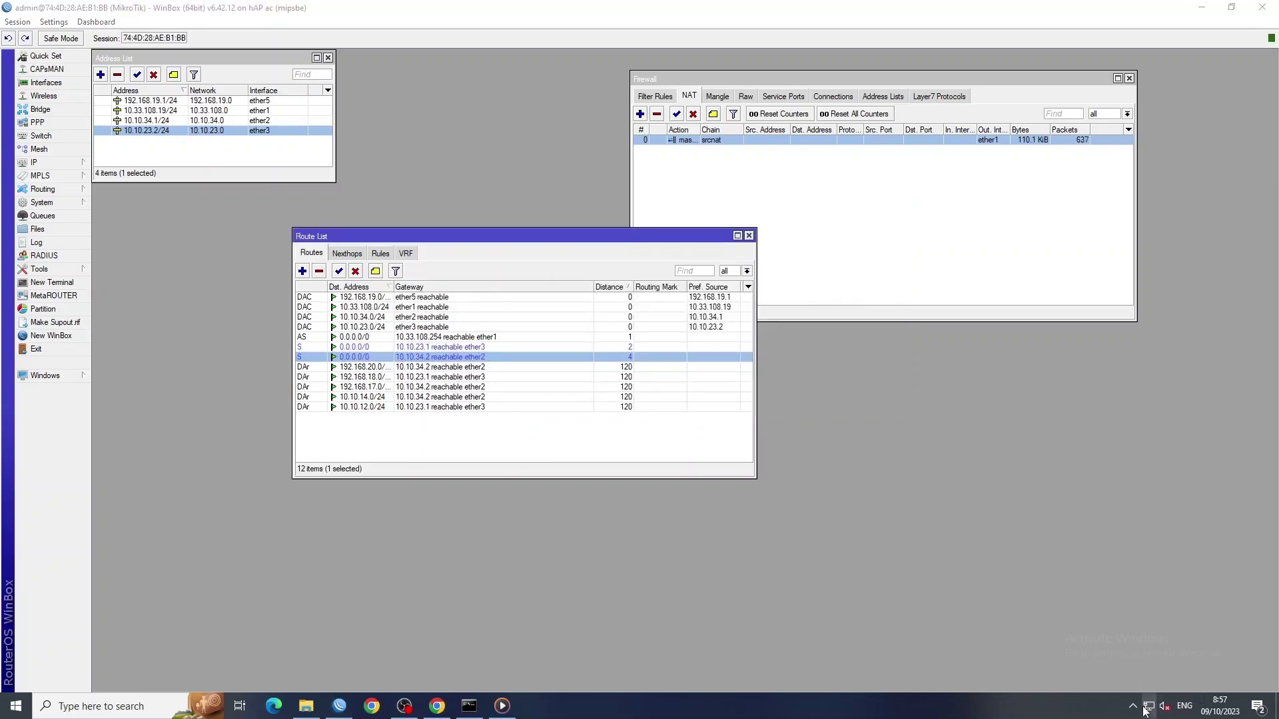
pyautogui.click(1111, 621)
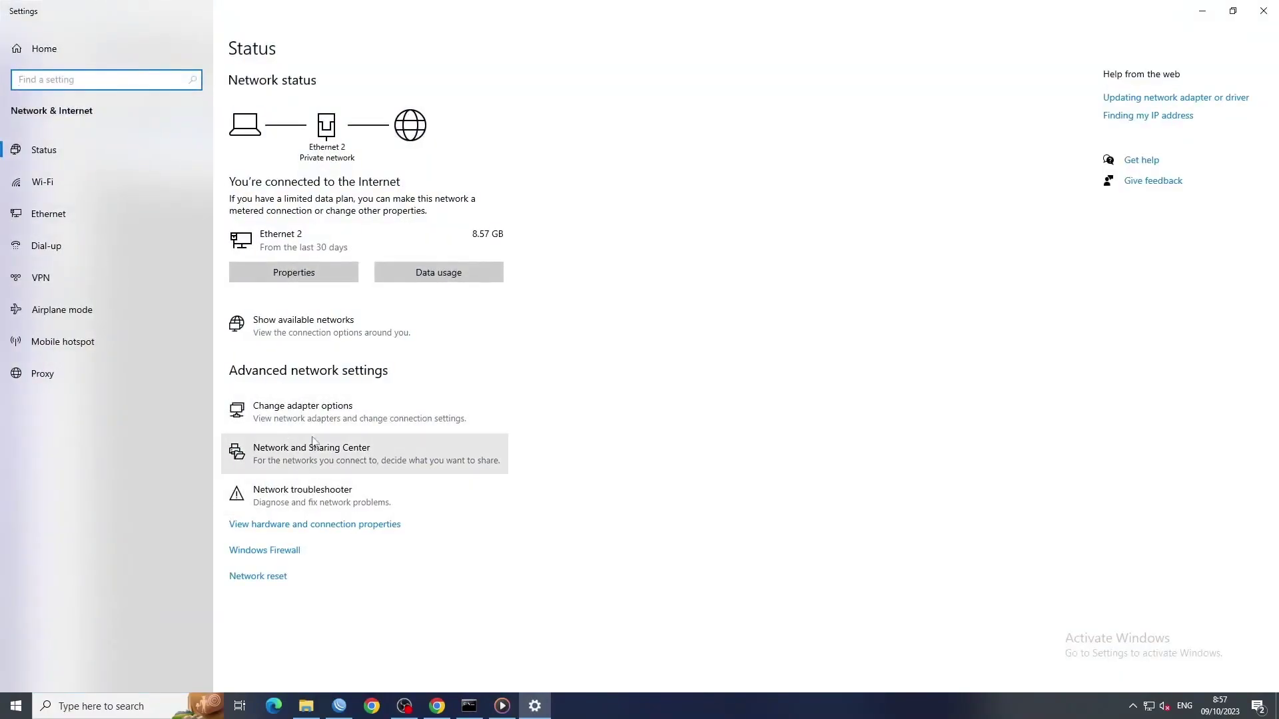
pyautogui.click(319, 417)
pyautogui.doubleClick(626, 231)
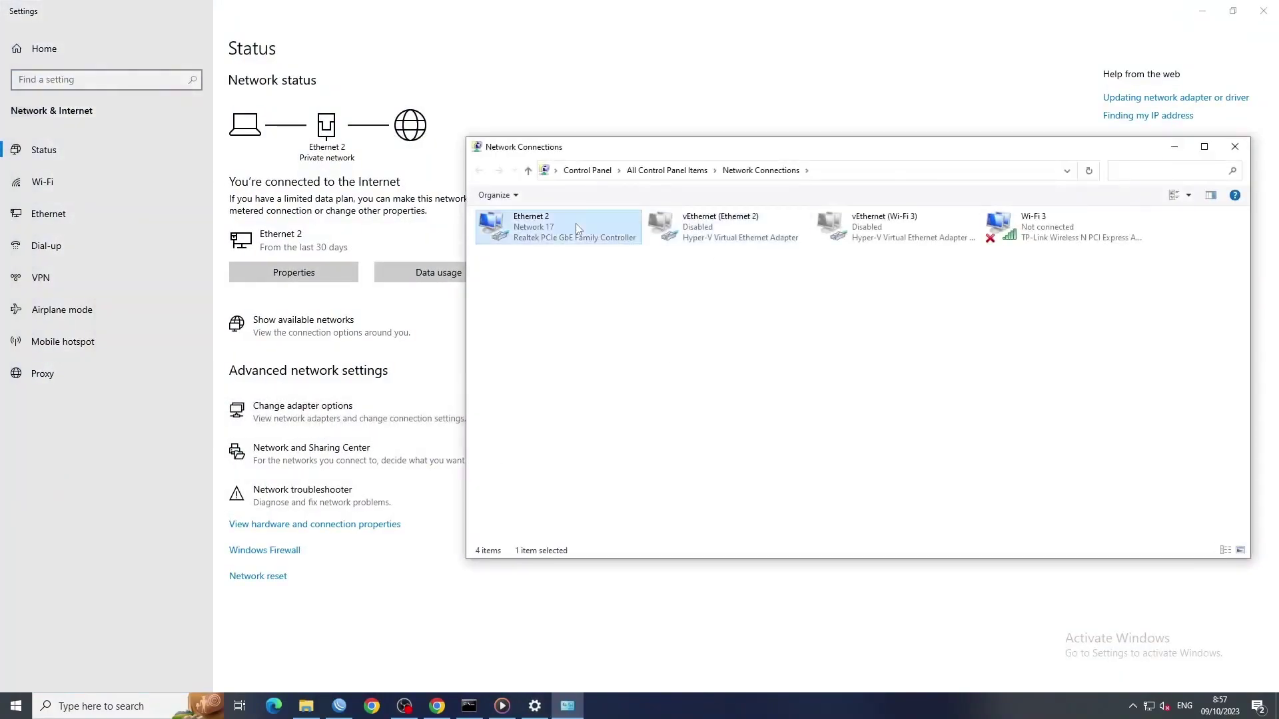
pyautogui.click(562, 467)
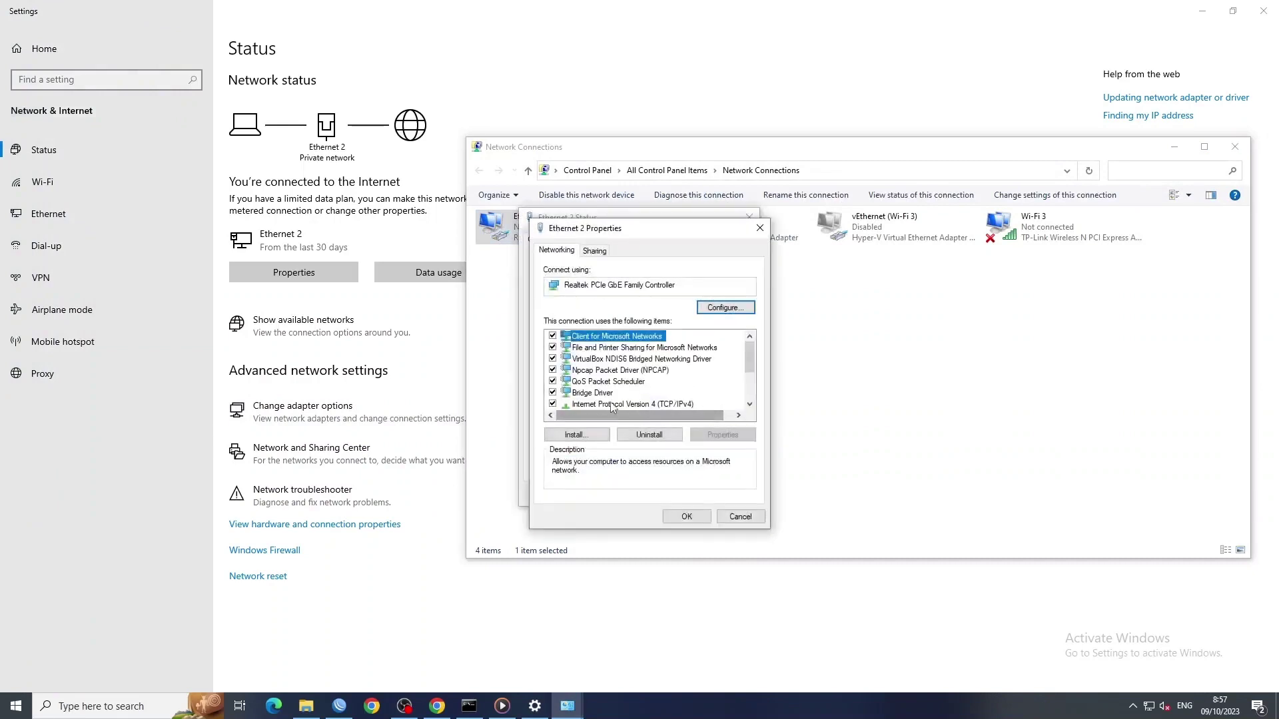
pyautogui.doubleClick(633, 403)
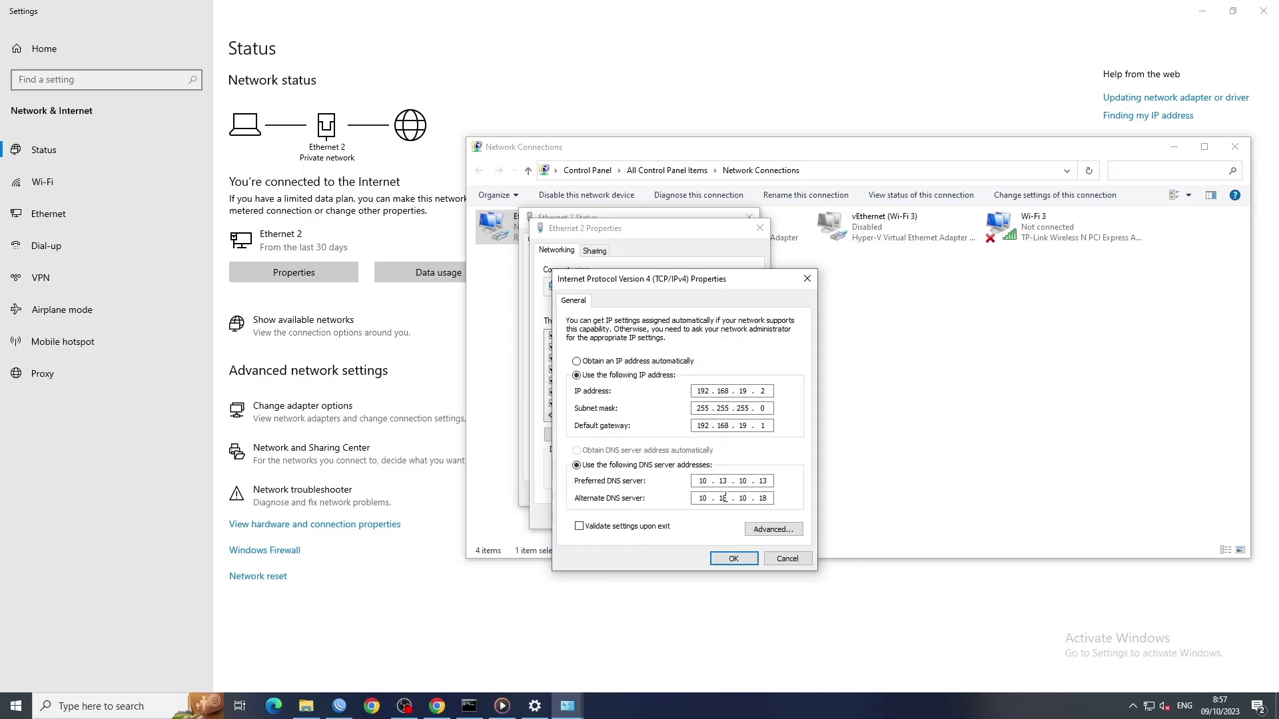
pyautogui.click(717, 561)
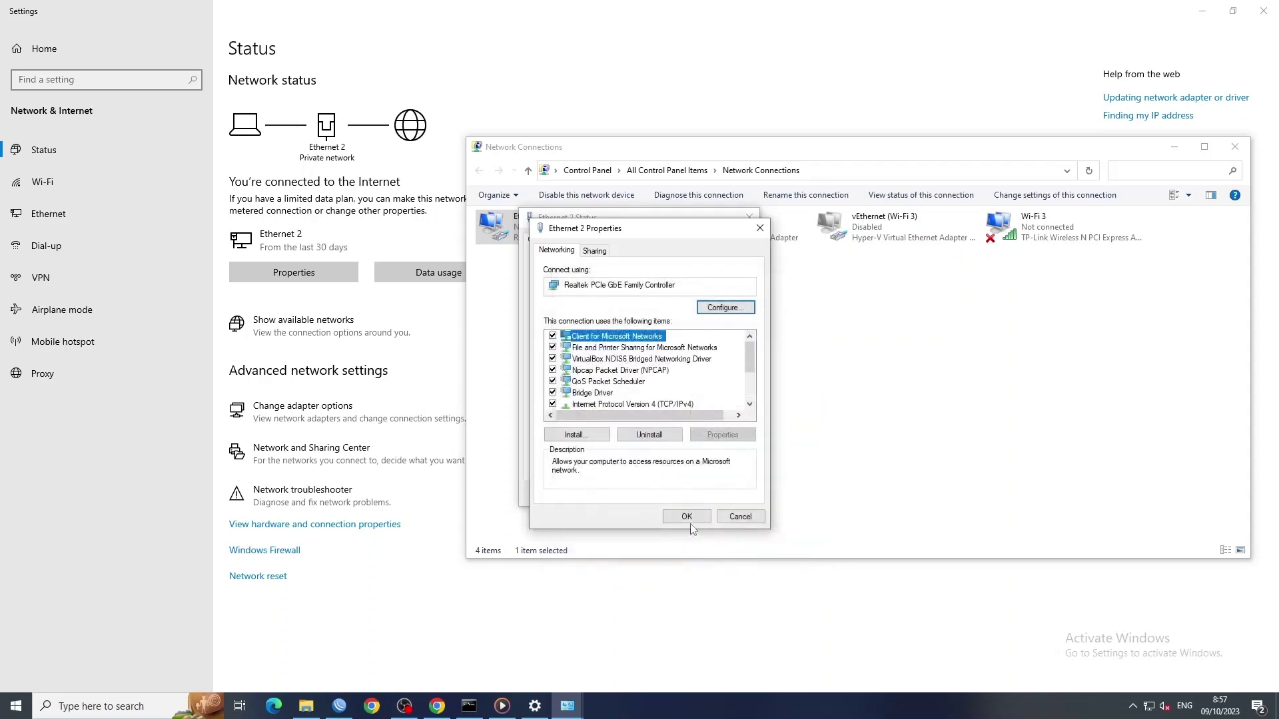
pyautogui.click(688, 519)
pyautogui.click(729, 494)
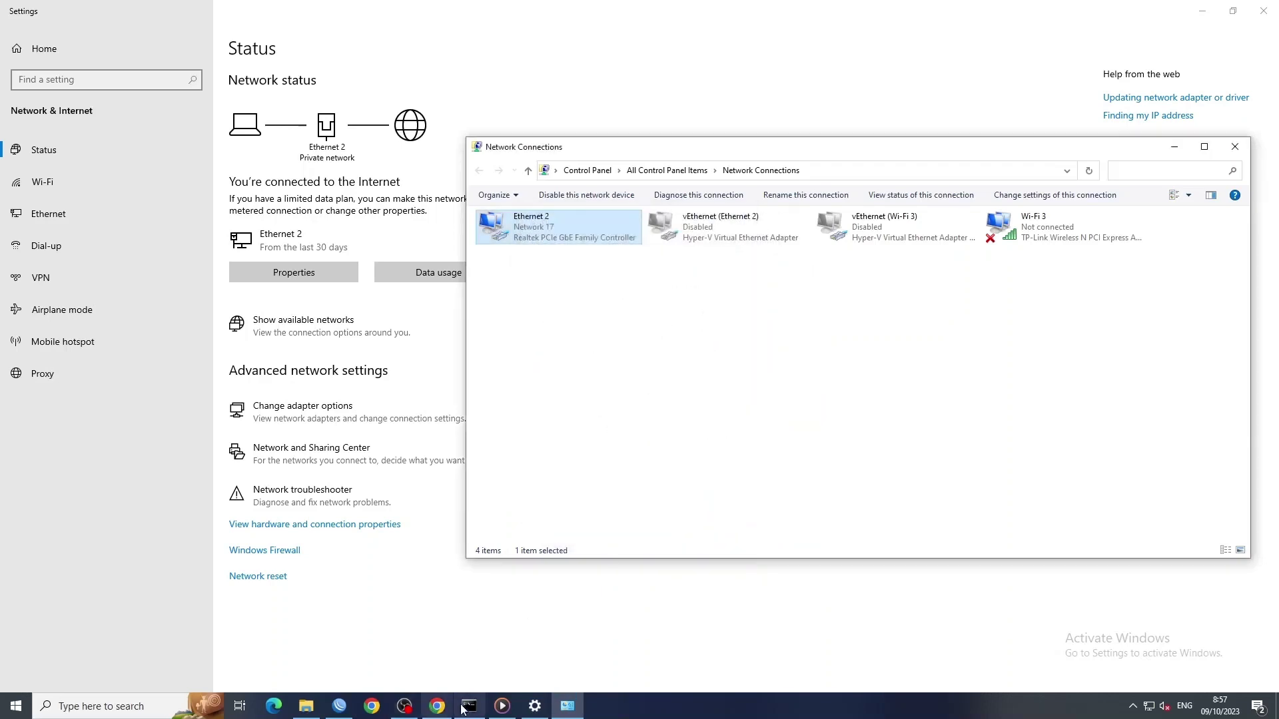
# Step: Switch to Chrome and reload the YouTube home page to test the internet connection
pyautogui.click(340, 705)
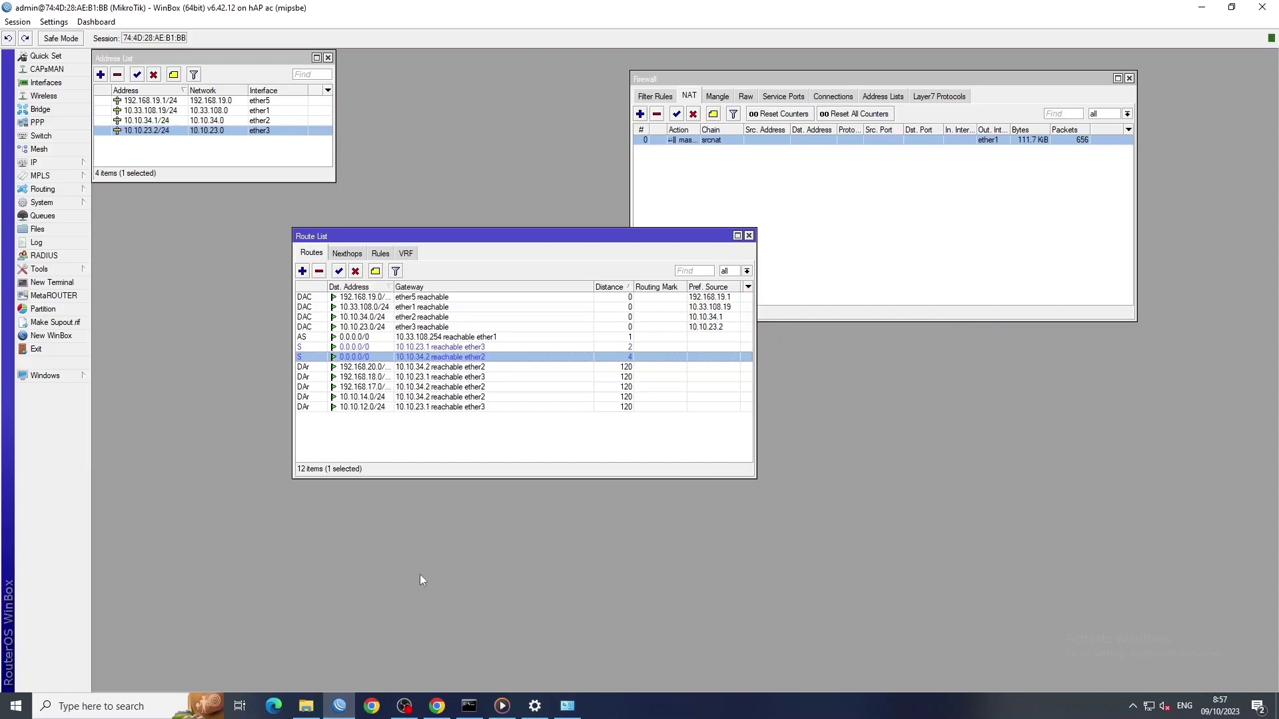
pyautogui.moveTo(429, 706)
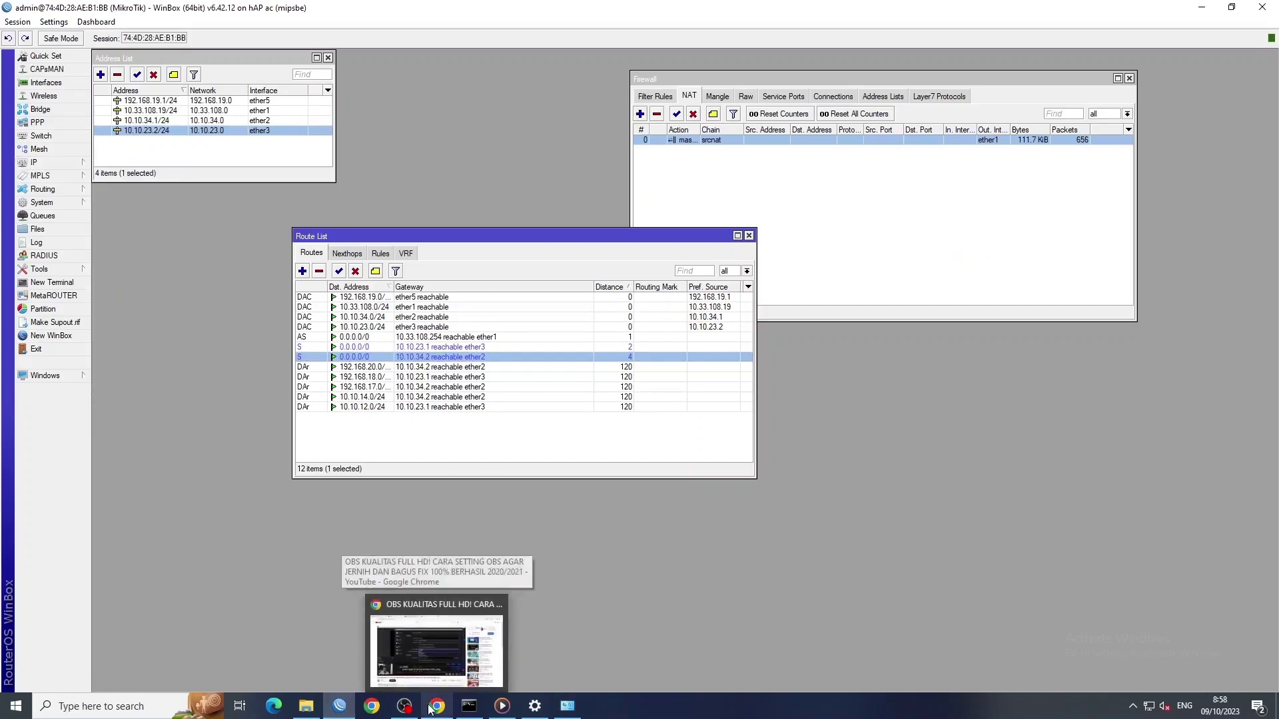
pyautogui.click(428, 708)
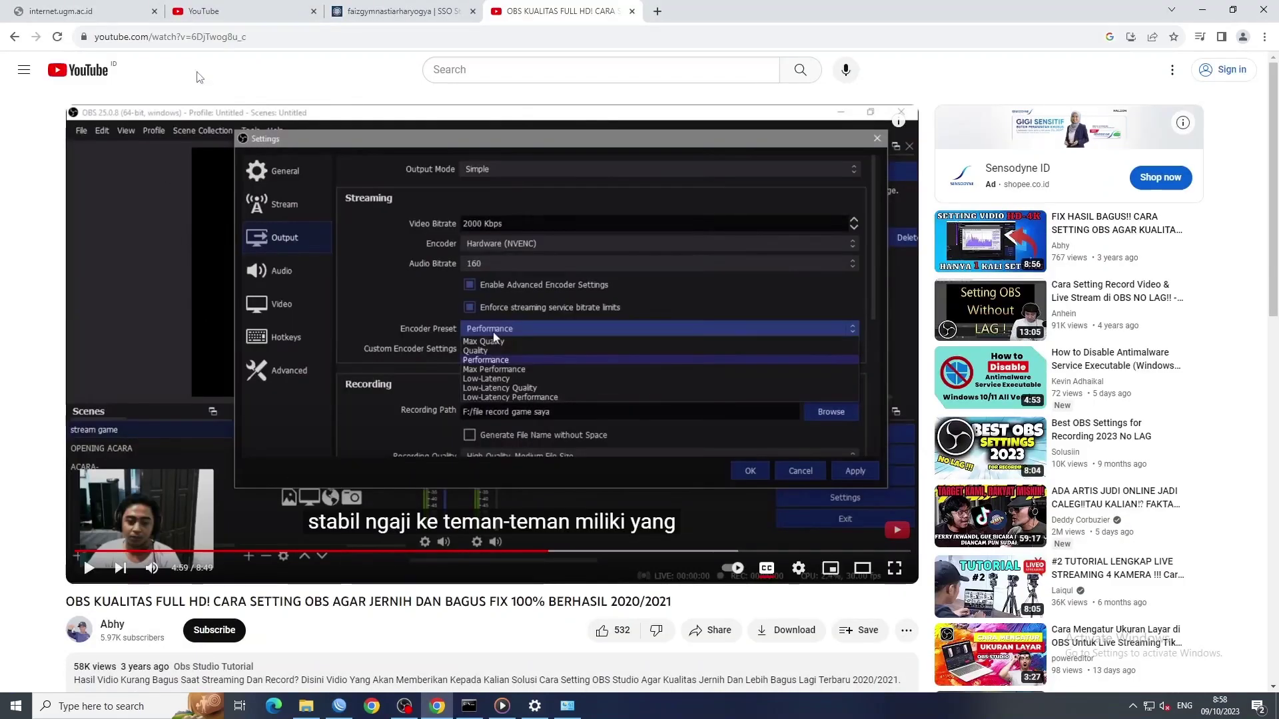
pyautogui.click(253, 12)
pyautogui.click(261, 34)
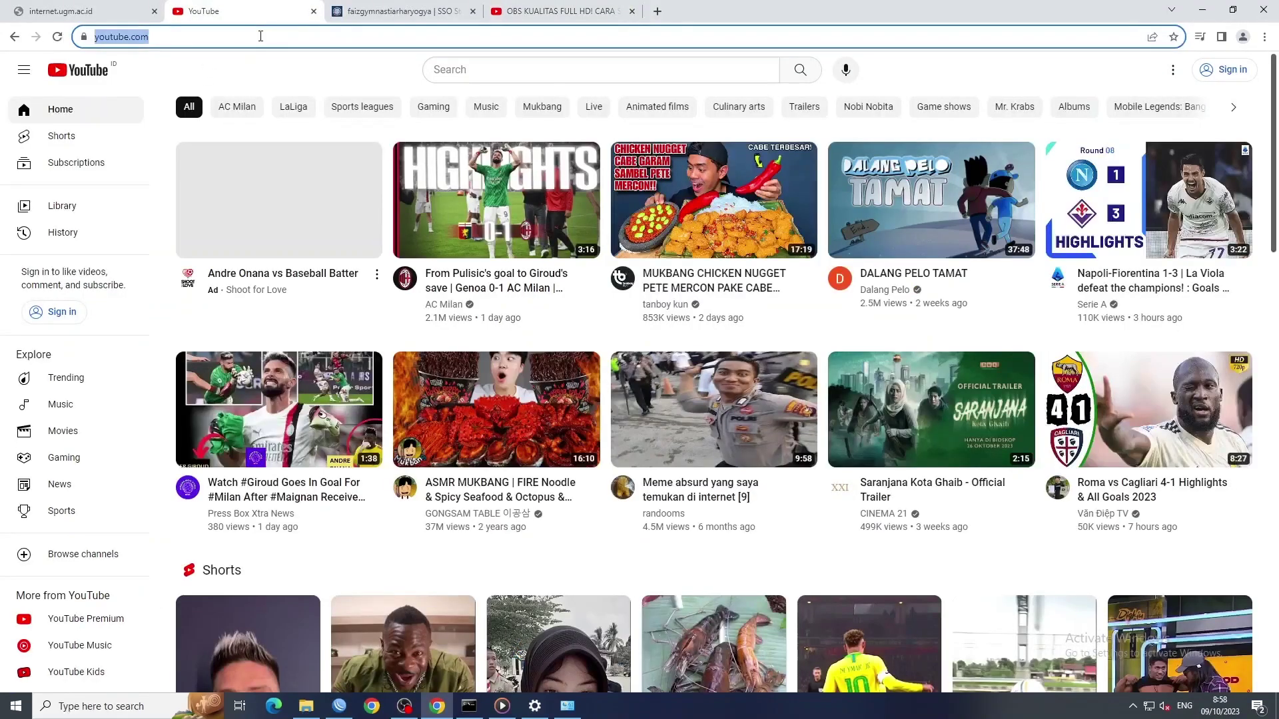
pyautogui.press('Return')
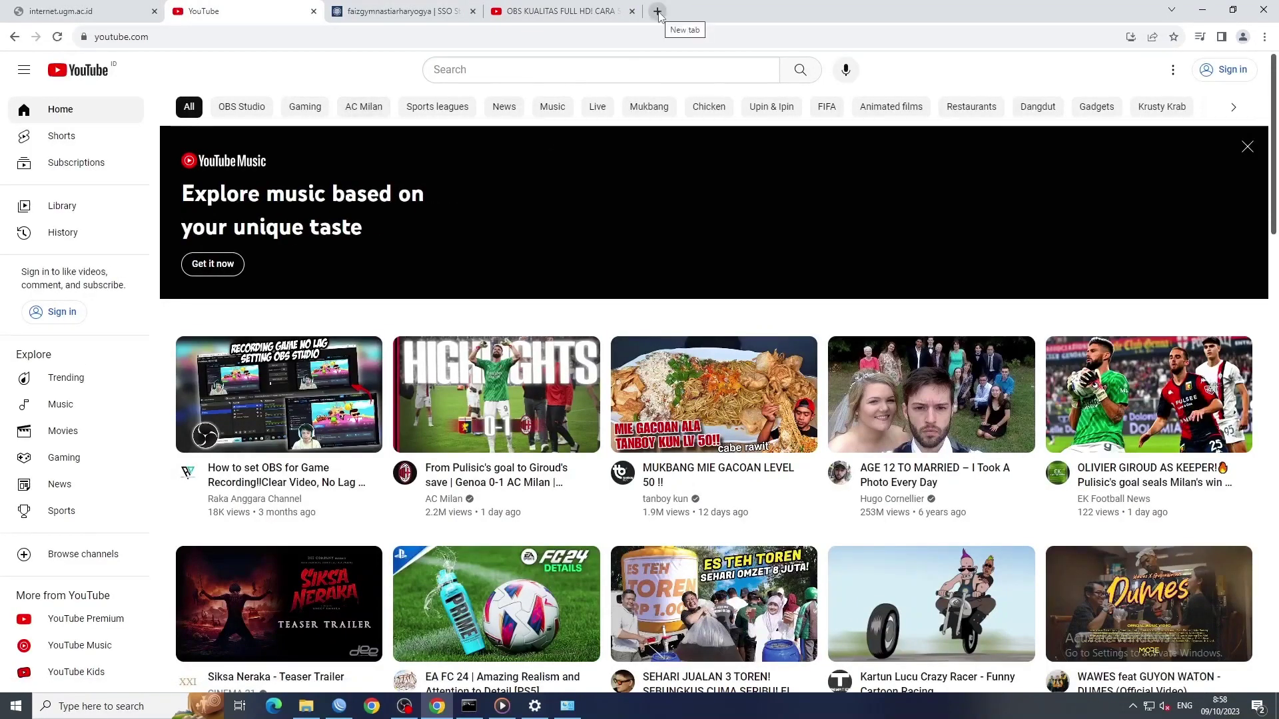
# Step: Open the Speed Test page at 172.16.30.30 in a new browser tab
pyautogui.click(658, 11)
pyautogui.write('te')
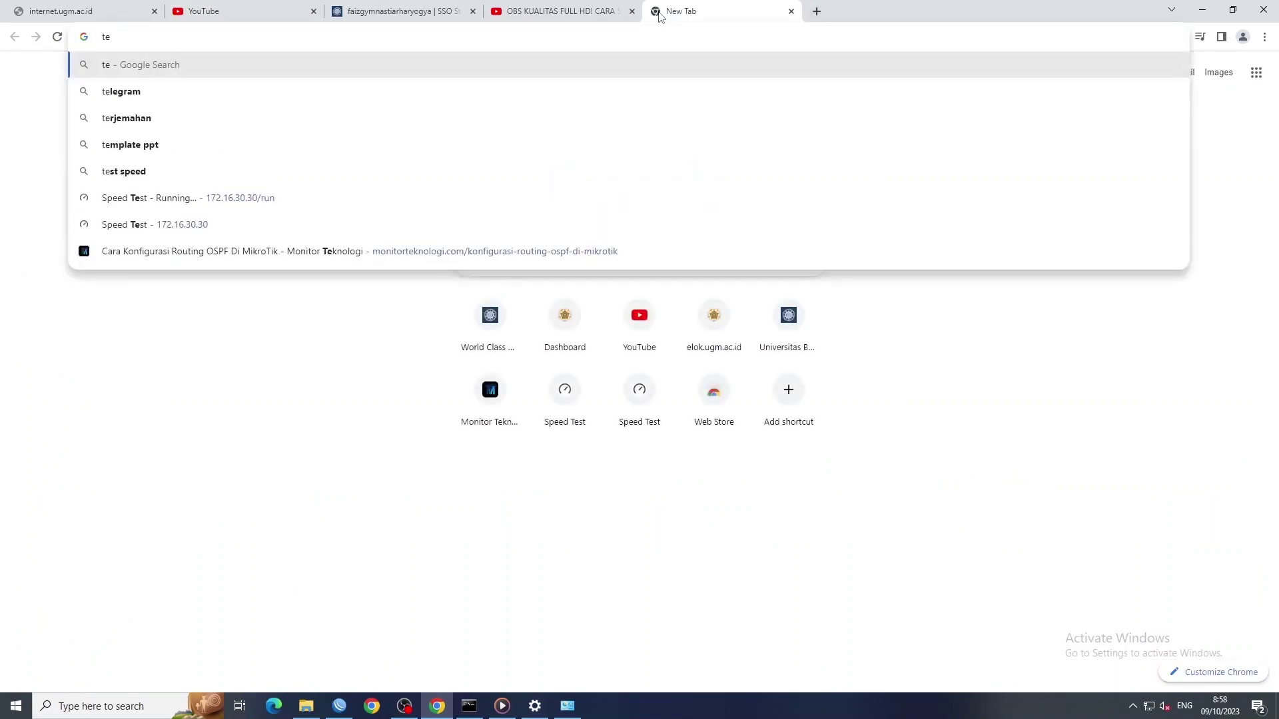
pyautogui.click(443, 225)
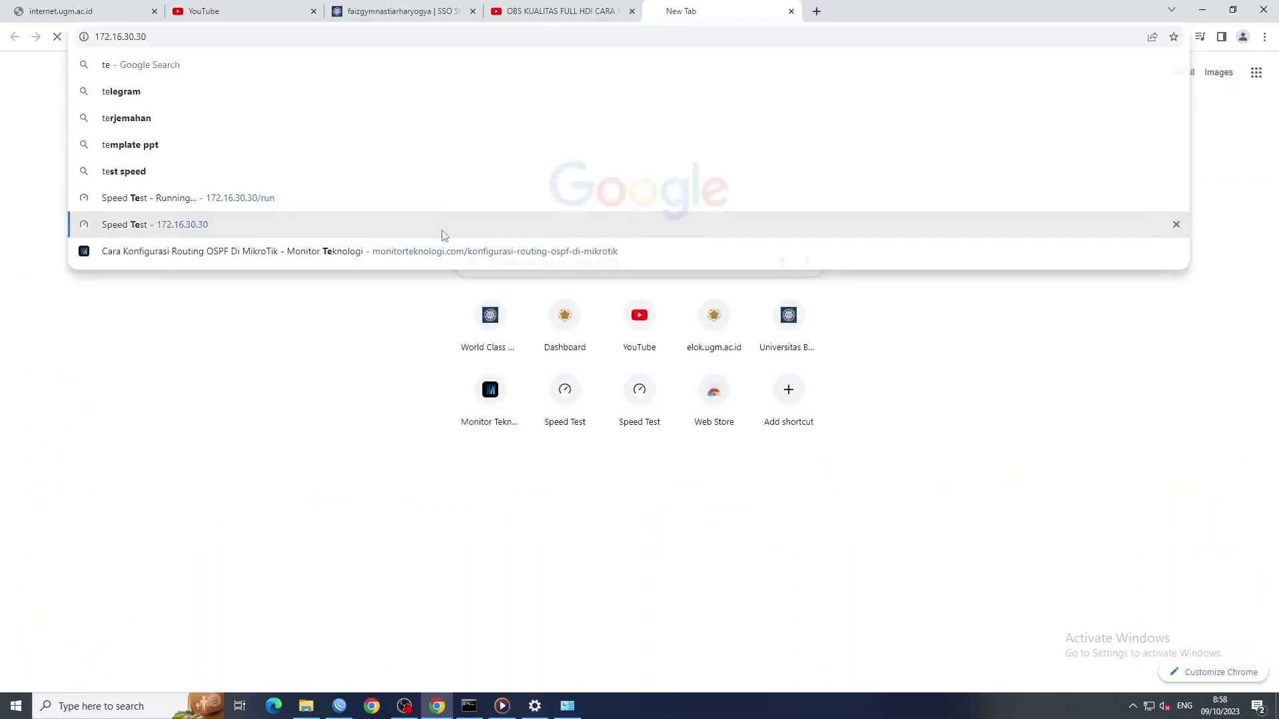
# Step: Run the speed test to measure the connection's latency, download and upload
pyautogui.click(662, 191)
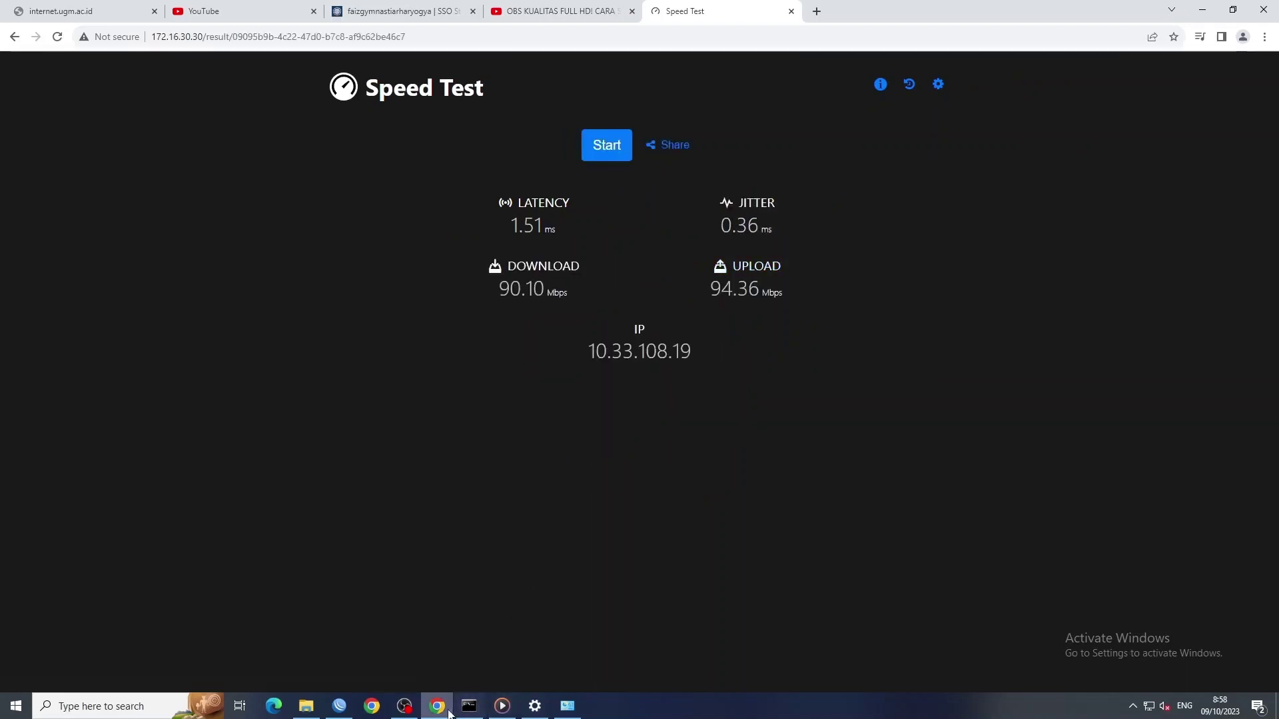
# Step: Switch to WinBox, open the RIP interface list, and close the route list
pyautogui.click(339, 707)
pyautogui.click(85, 190)
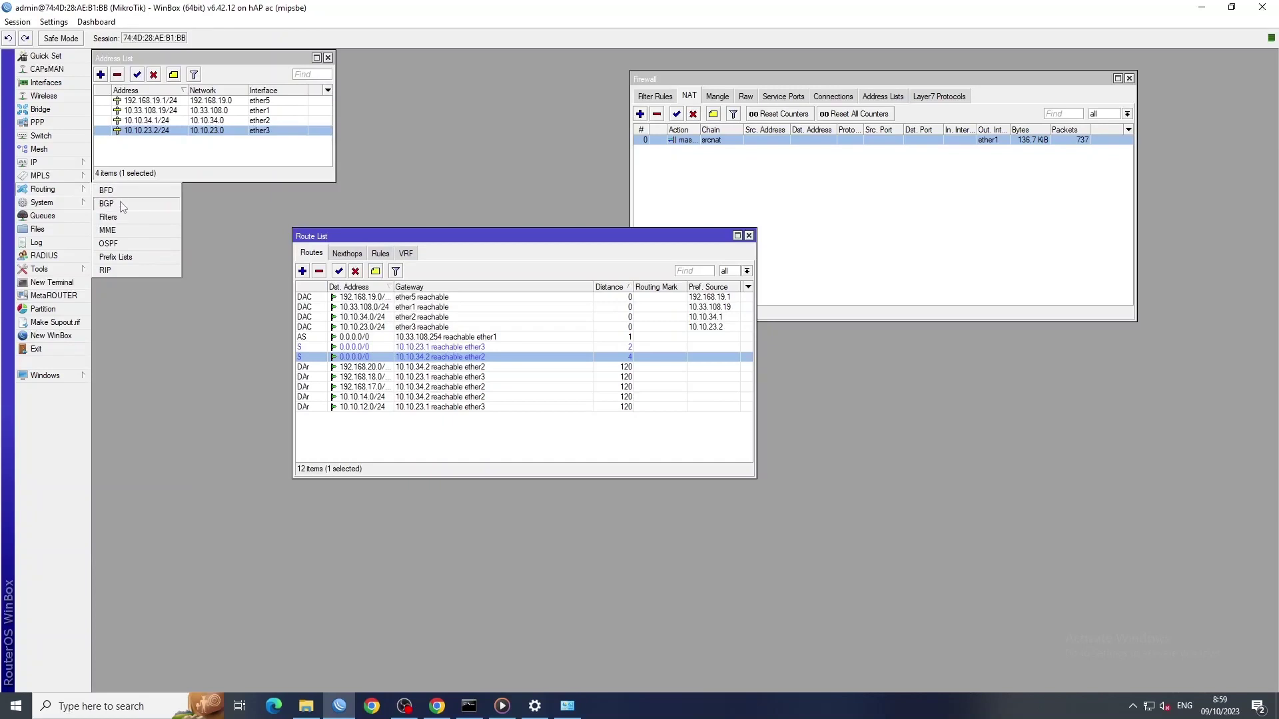
pyautogui.click(122, 271)
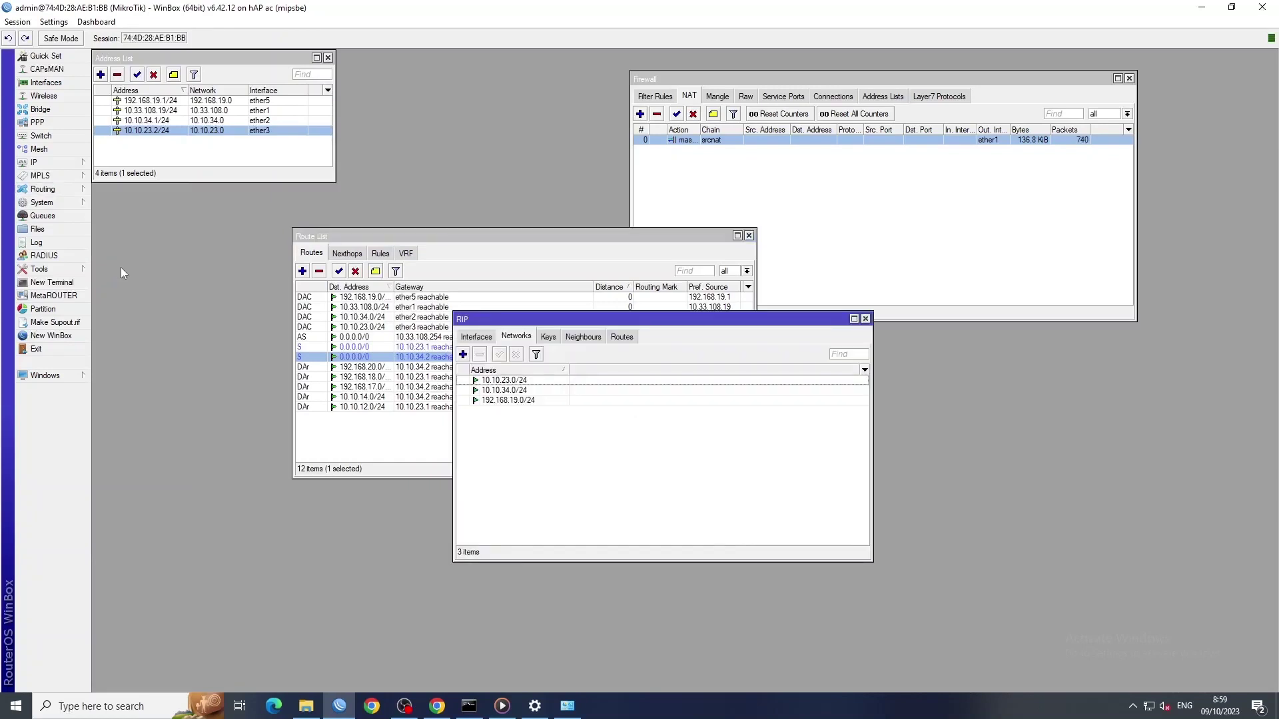
pyautogui.click(749, 236)
pyautogui.click(551, 321)
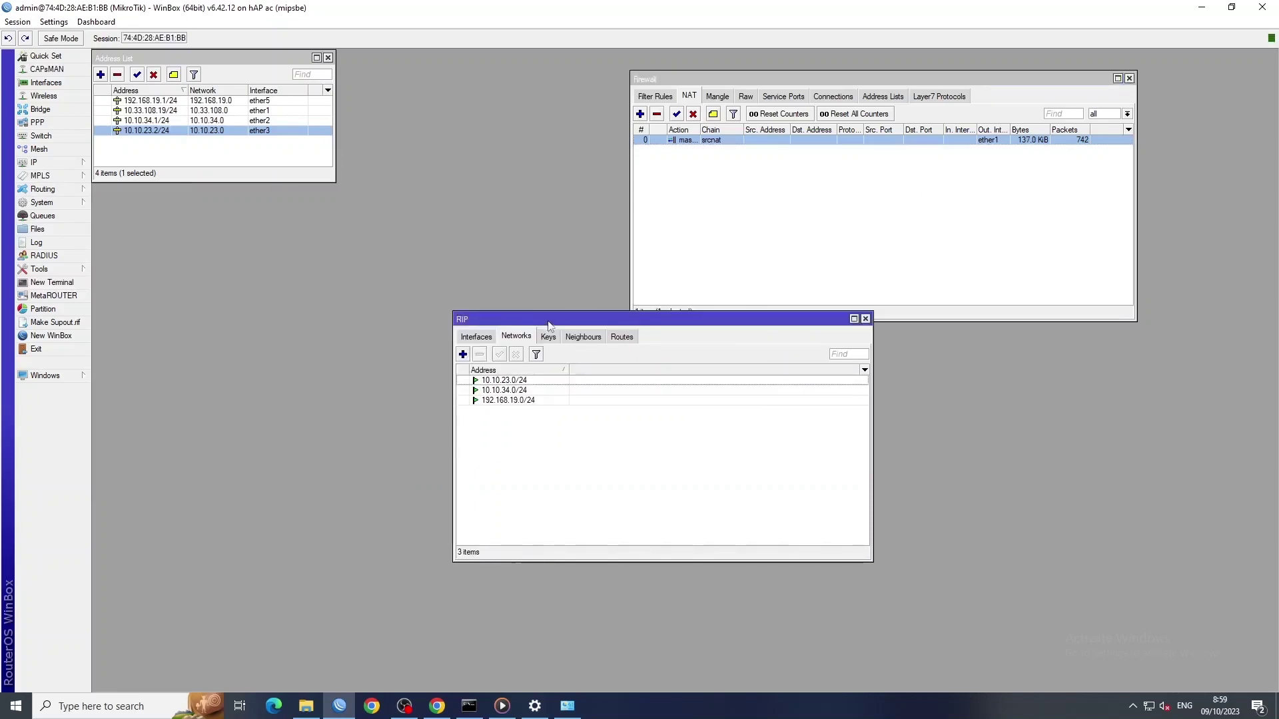
pyautogui.click(475, 336)
pyautogui.moveTo(496, 318); pyautogui.dragTo(374, 346)
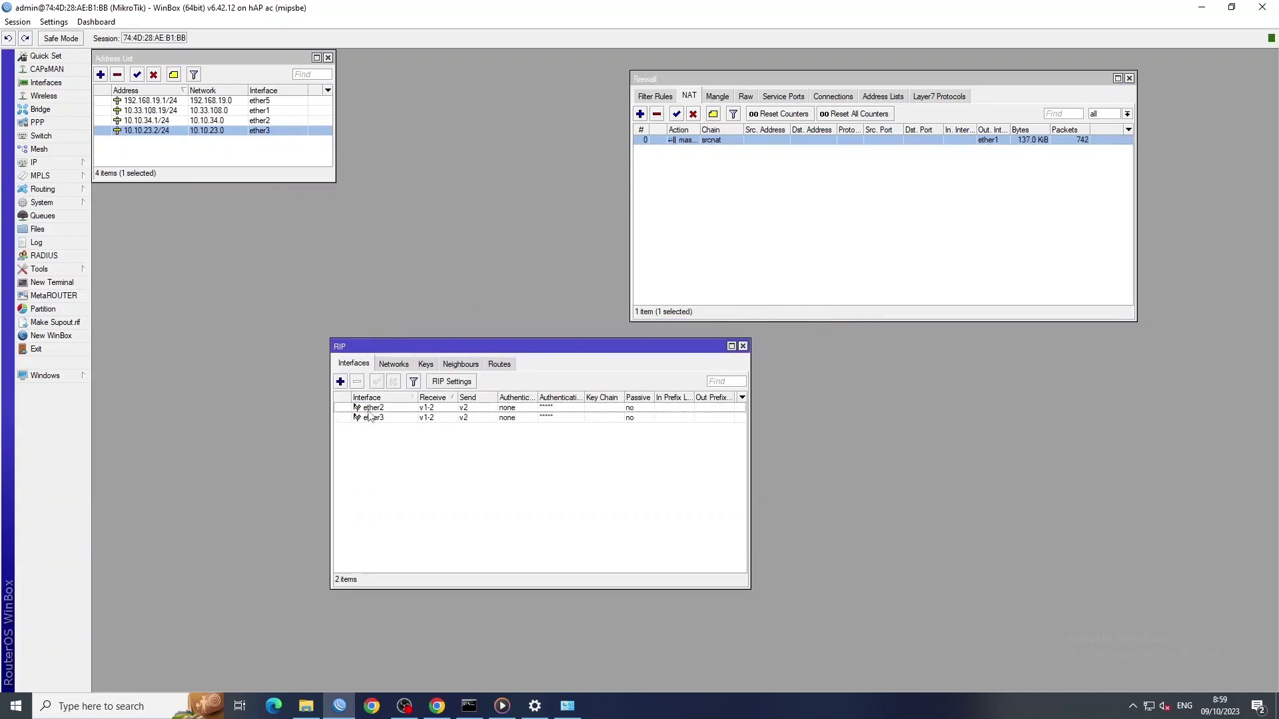
# Step: Review the RIP interface settings of ether2 and ether3 in adjacent windows
pyautogui.click(340, 381)
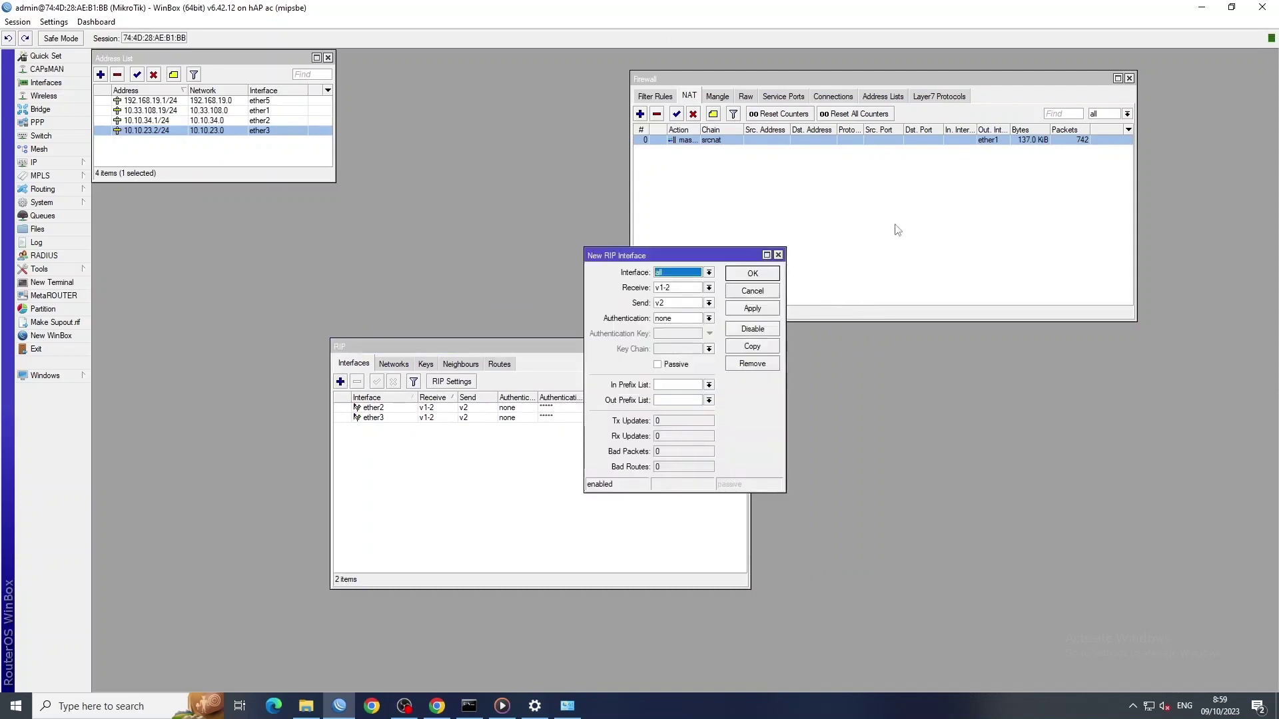
pyautogui.click(775, 259)
pyautogui.doubleClick(506, 407)
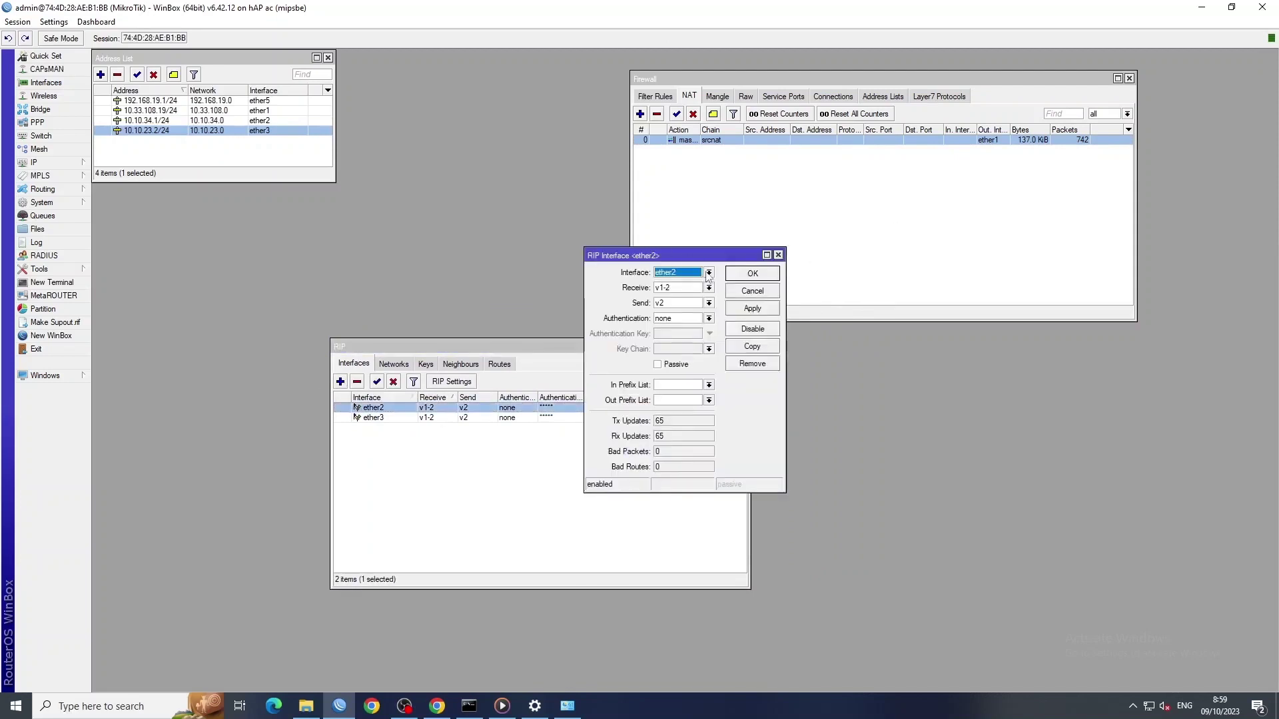
pyautogui.moveTo(632, 256); pyautogui.dragTo(175, 347)
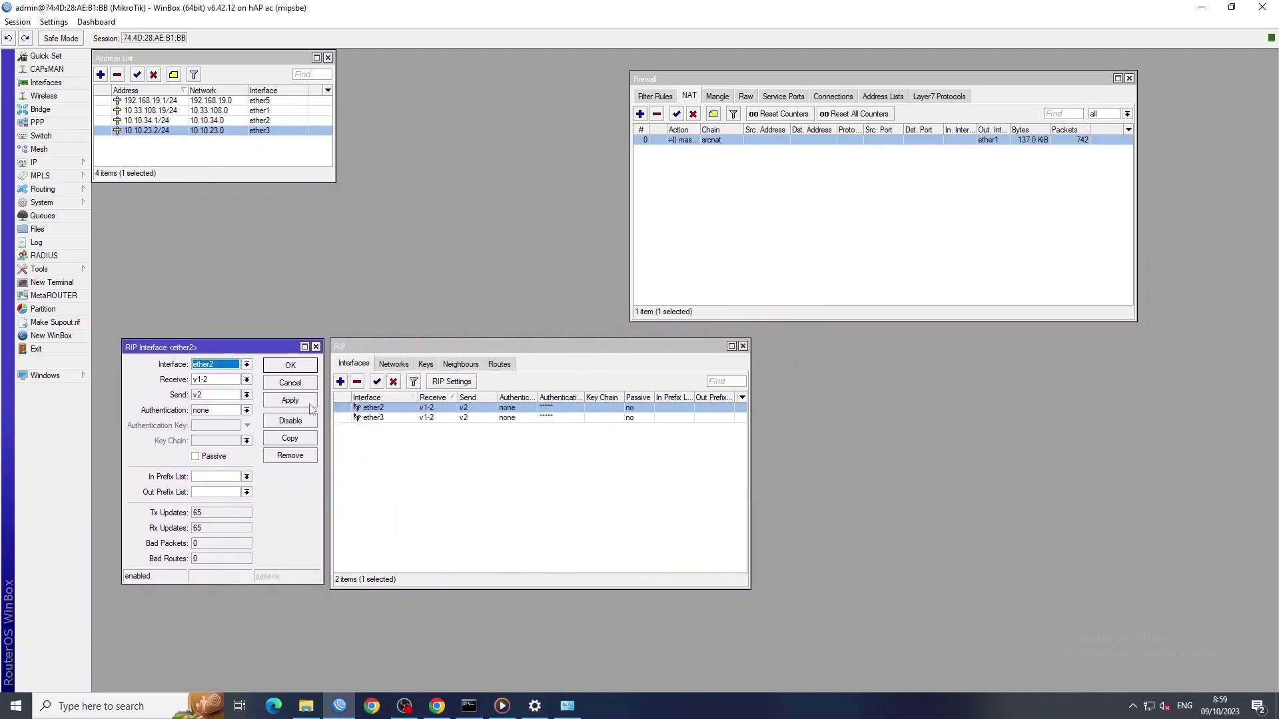
pyautogui.doubleClick(407, 418)
pyautogui.moveTo(686, 254); pyautogui.dragTo(431, 344)
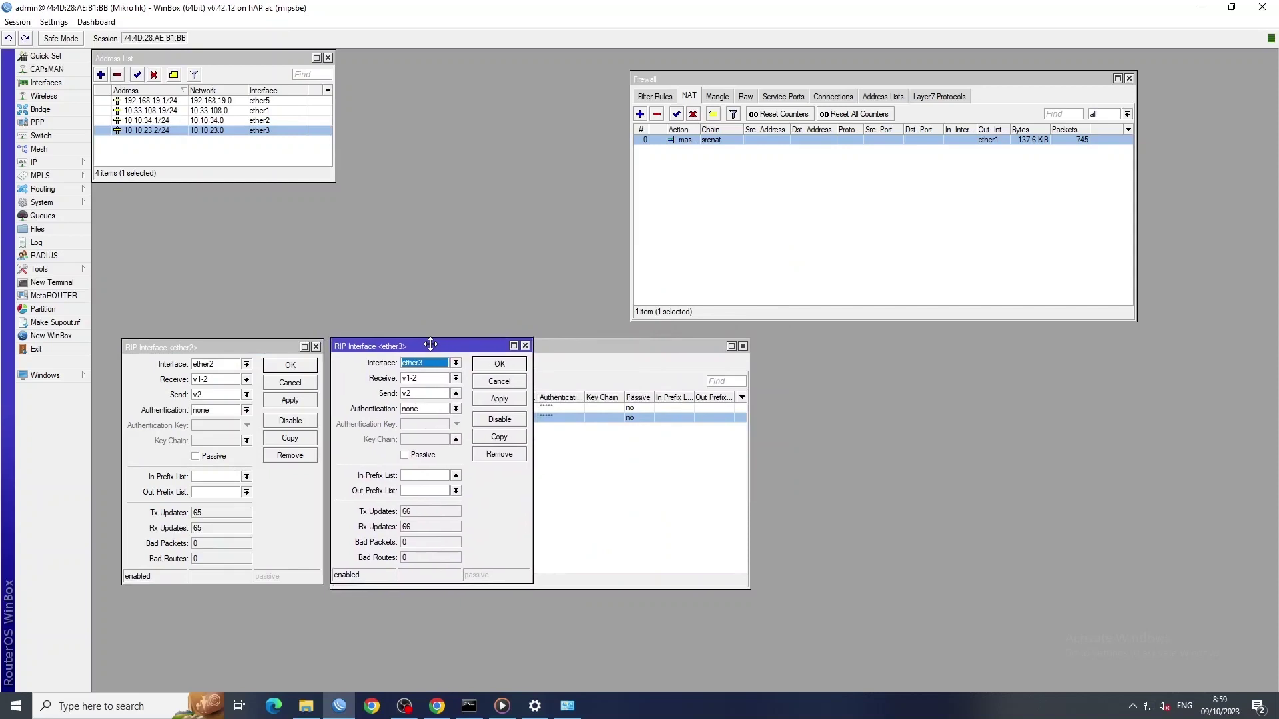
# Step: Review the RIP networks, opening the entries 10.10.23.0/24 and 10.10.34.0/24
pyautogui.moveTo(579, 346); pyautogui.dragTo(788, 345)
pyautogui.click(603, 357)
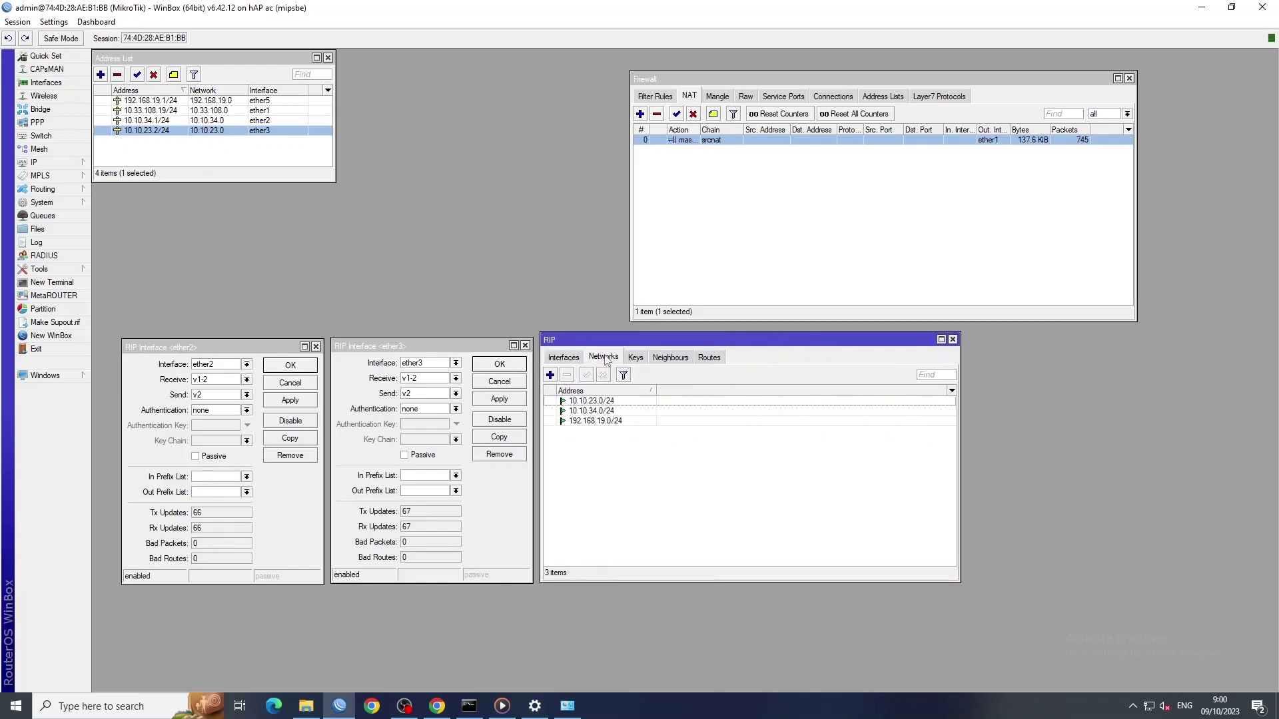
pyautogui.doubleClick(593, 401)
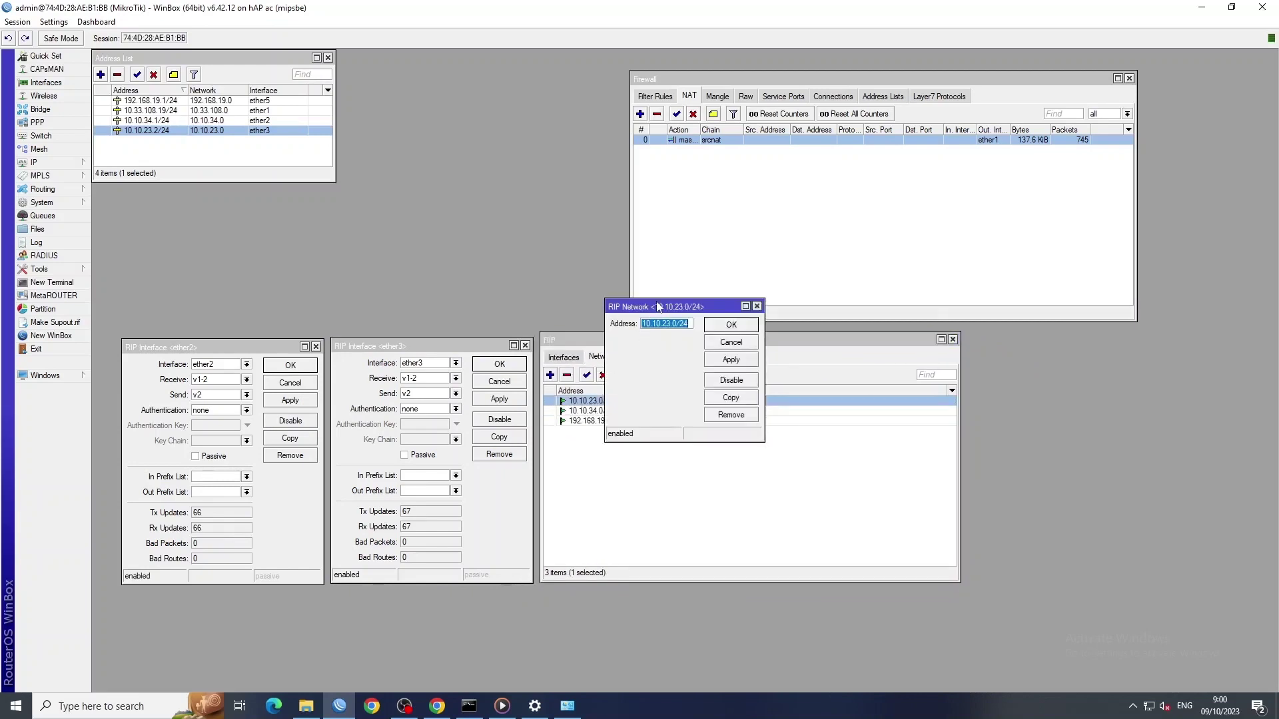
pyautogui.moveTo(650, 307); pyautogui.dragTo(454, 381)
pyautogui.click(525, 346)
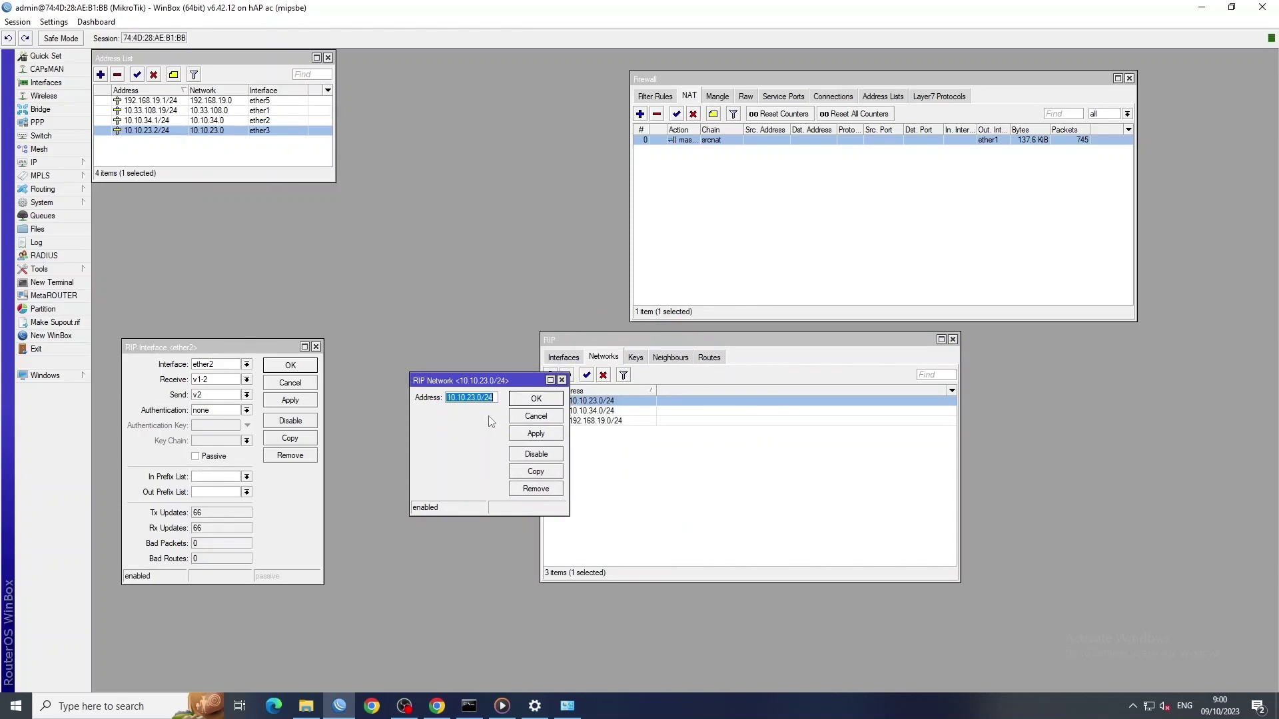
pyautogui.doubleClick(625, 411)
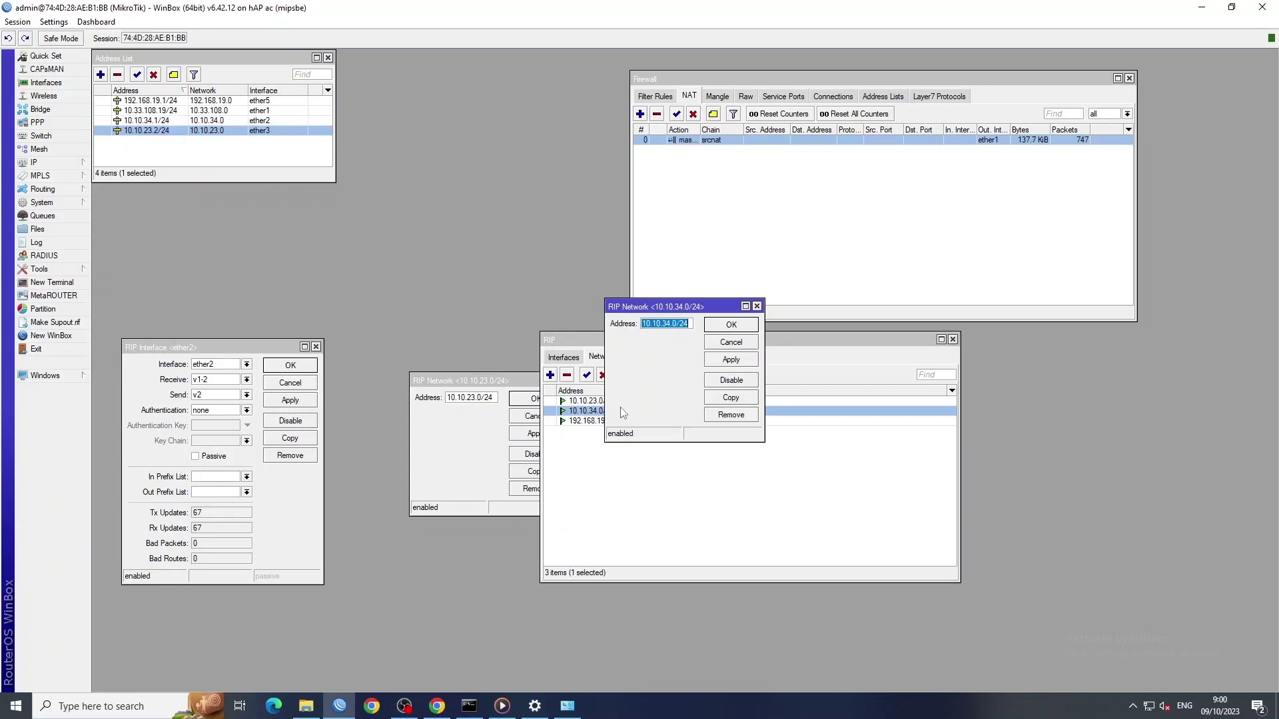
pyautogui.click(730, 360)
pyautogui.click(730, 325)
# Step: Open the IP route list and widen its window and the Dst. Address column
pyautogui.click(37, 162)
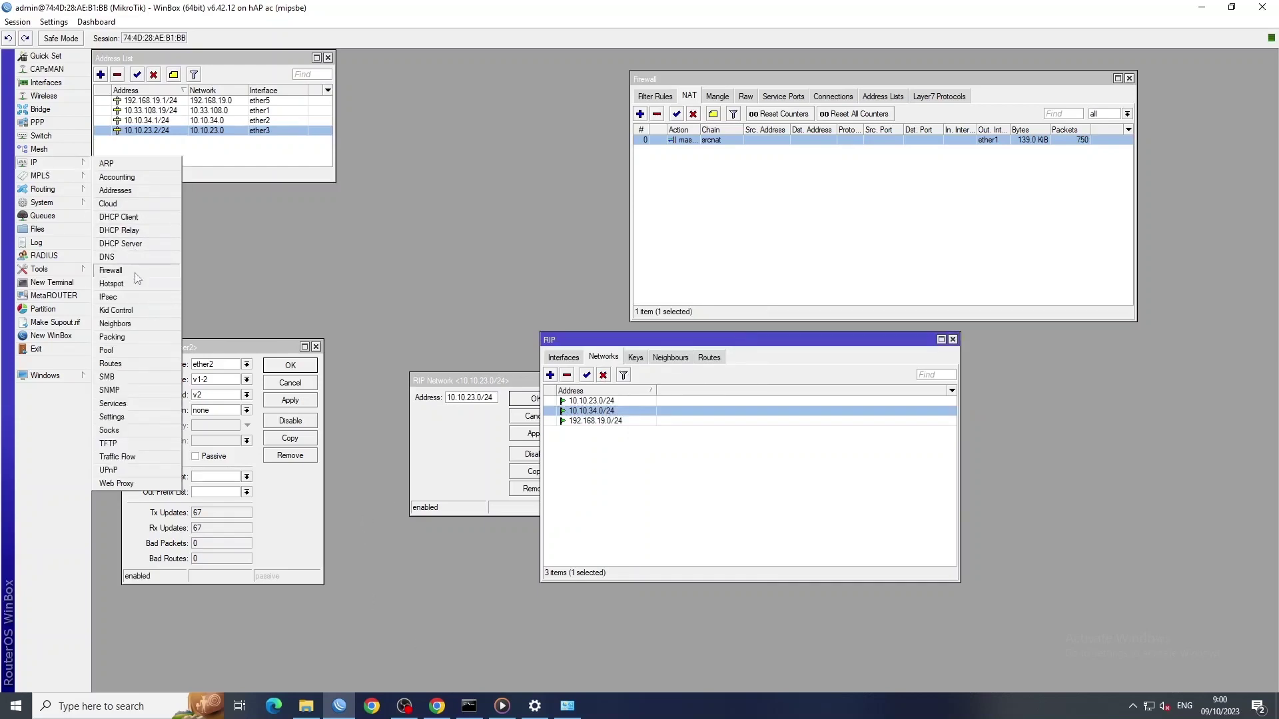
pyautogui.click(137, 363)
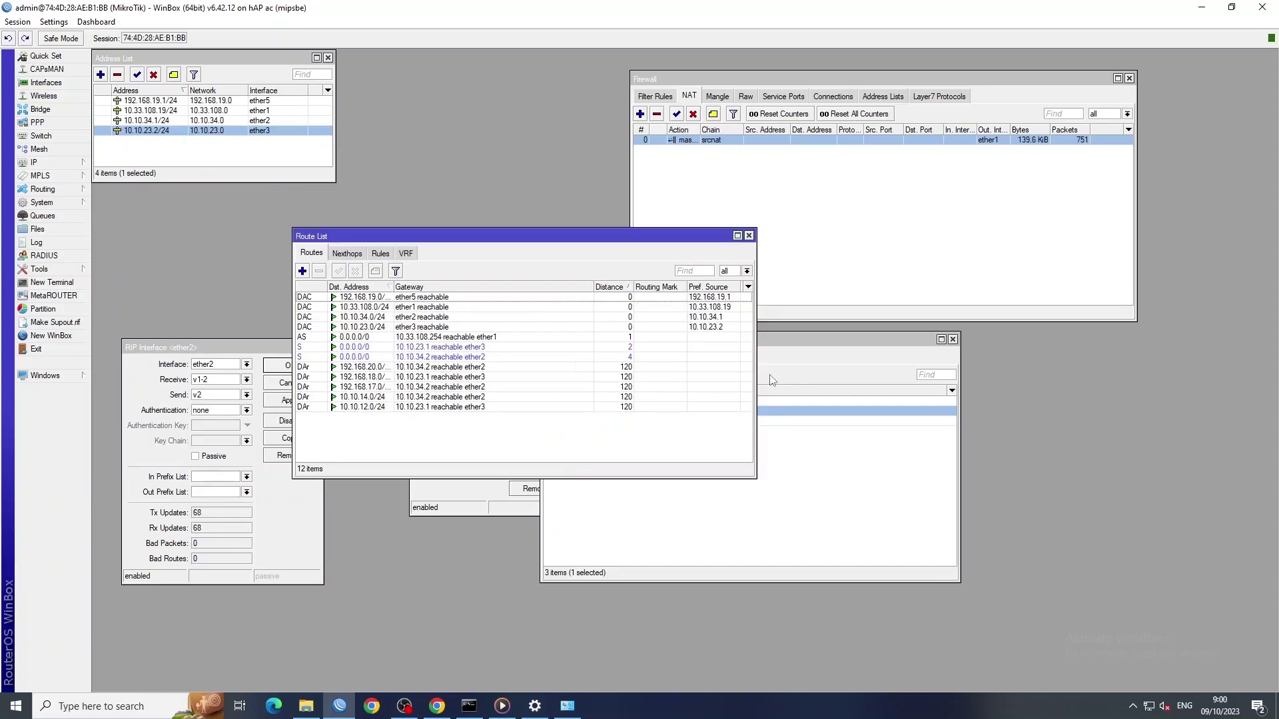
pyautogui.moveTo(755, 374); pyautogui.dragTo(874, 374)
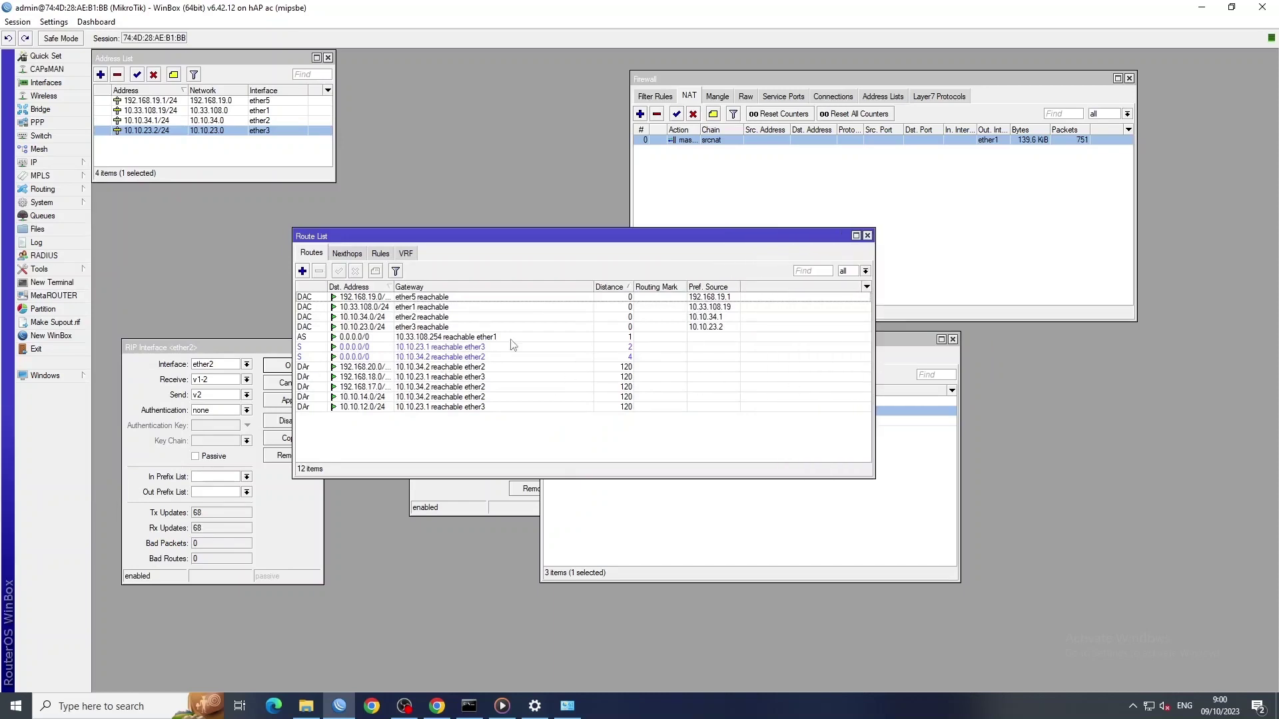
pyautogui.moveTo(391, 287); pyautogui.dragTo(429, 286)
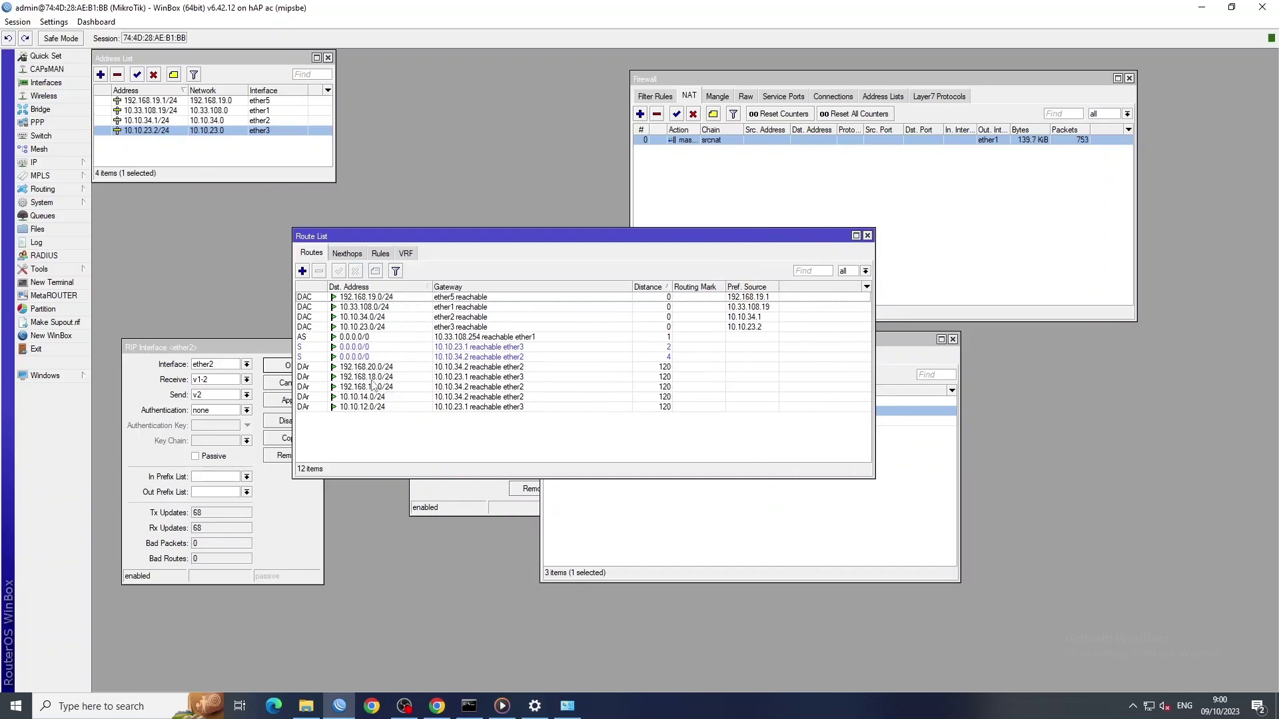
# Step: Examine the details of the RIP-learned routes to 192.168.17.0/24, 192.168.18.0/24 and 192.168.20.0/24
pyautogui.click(381, 389)
pyautogui.doubleClick(383, 389)
pyautogui.click(383, 393)
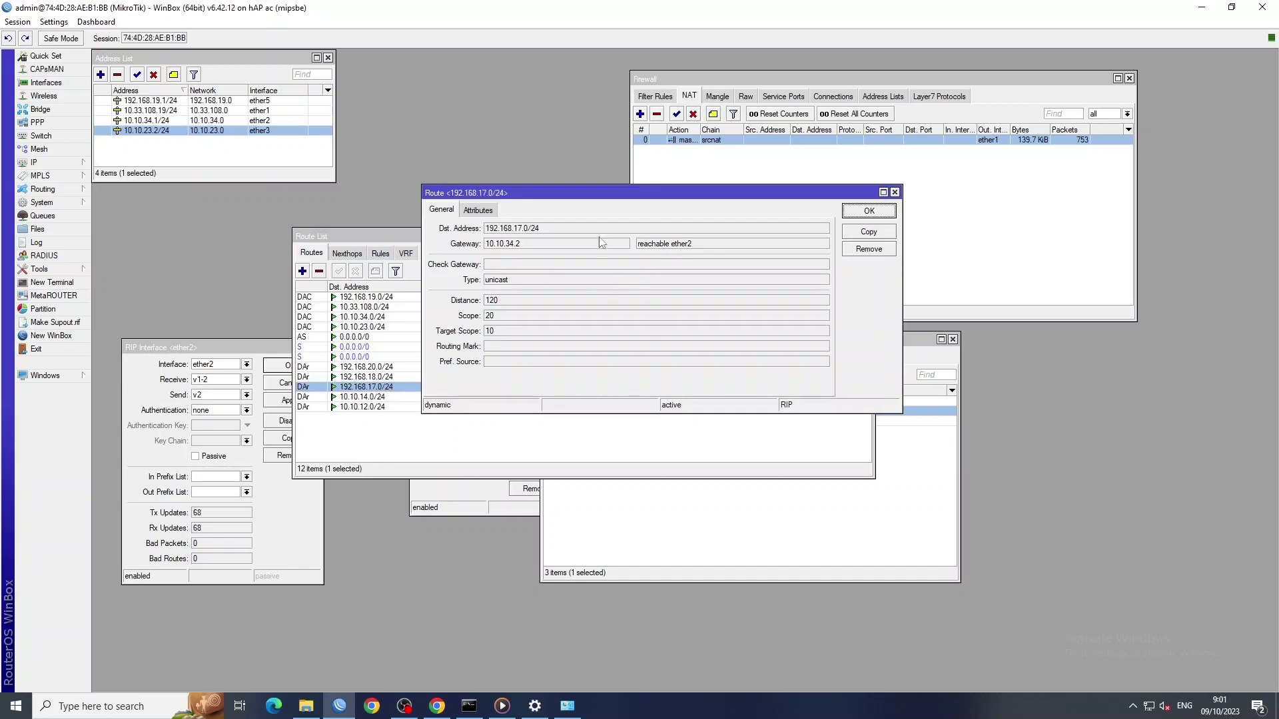
pyautogui.moveTo(578, 210); pyautogui.dragTo(443, 425)
pyautogui.click(370, 378)
pyautogui.doubleClick(370, 378)
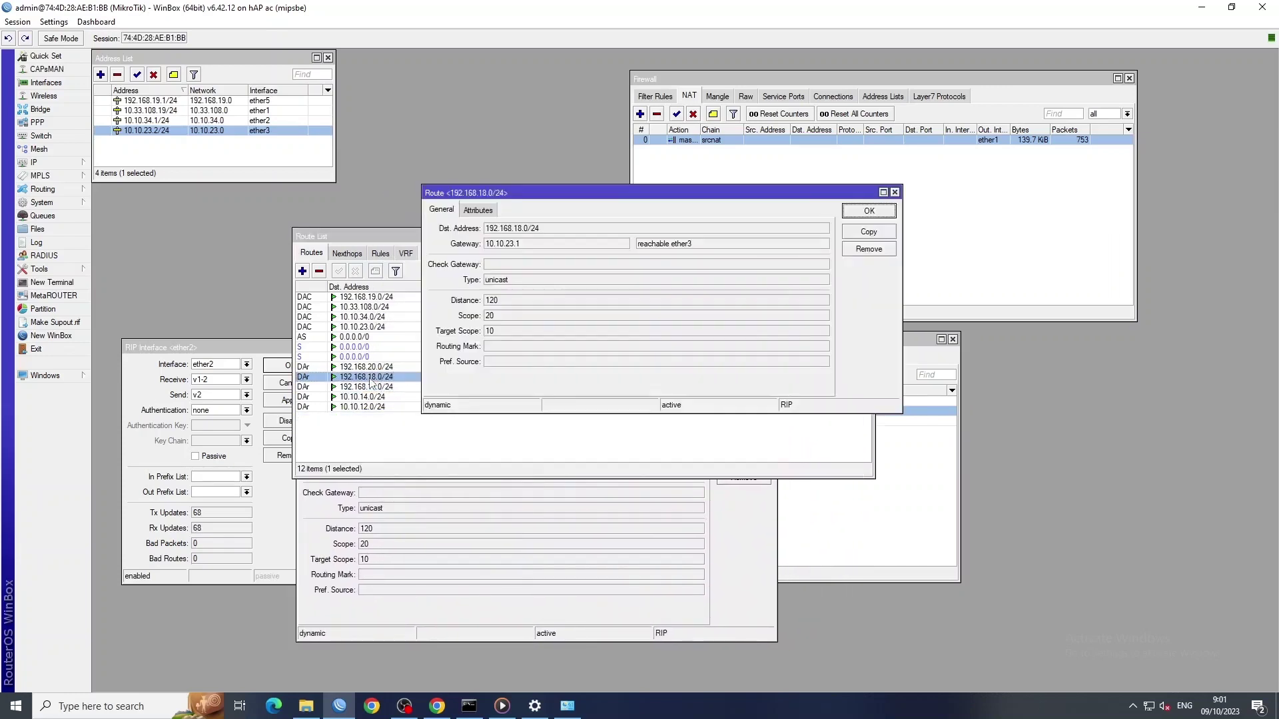
pyautogui.moveTo(618, 199); pyautogui.dragTo(532, 451)
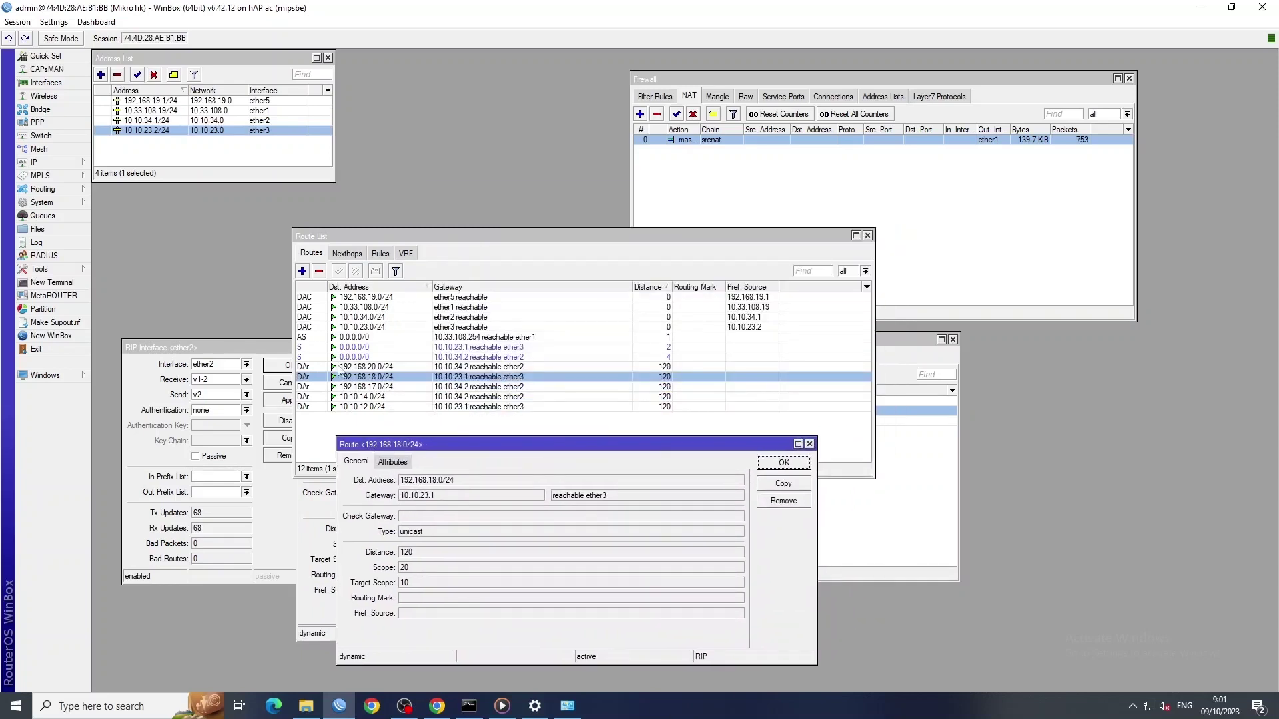
pyautogui.doubleClick(360, 367)
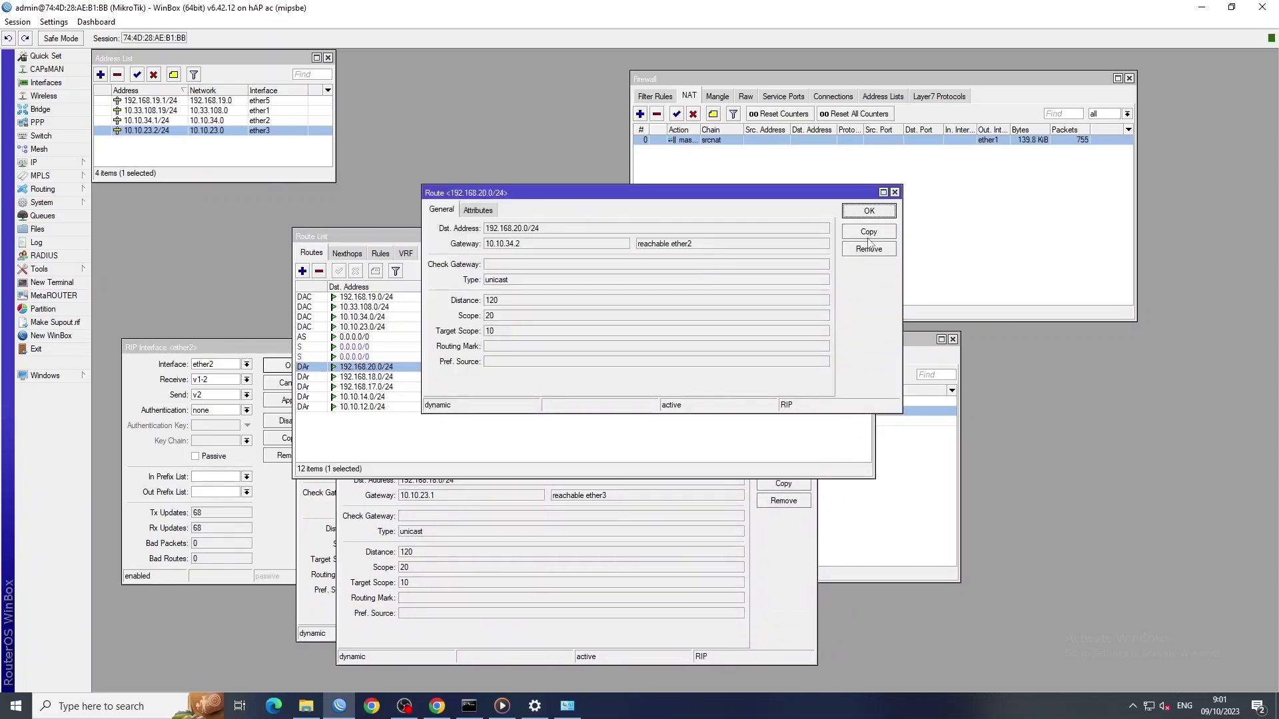
pyautogui.click(868, 233)
# Step: Open Command Prompt and ping 192.168.17.1 to test the route to that network
pyautogui.press('super')
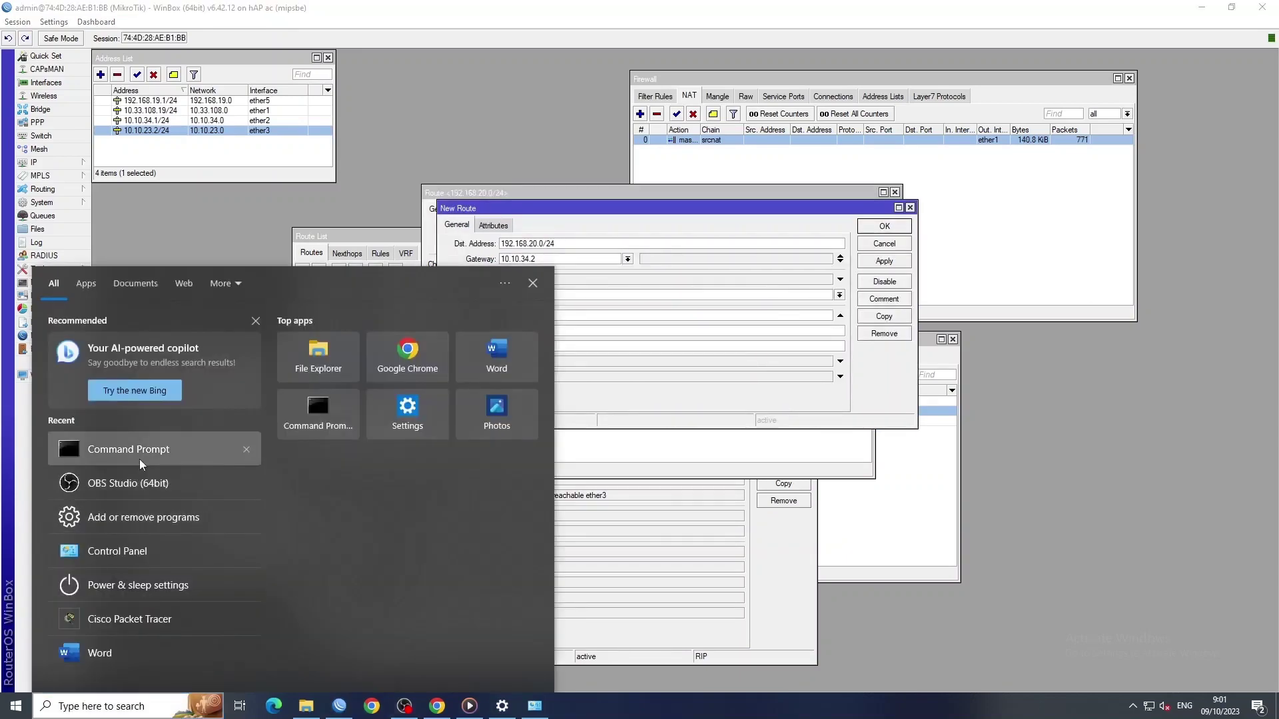
pyautogui.click(133, 449)
pyautogui.write('ping')
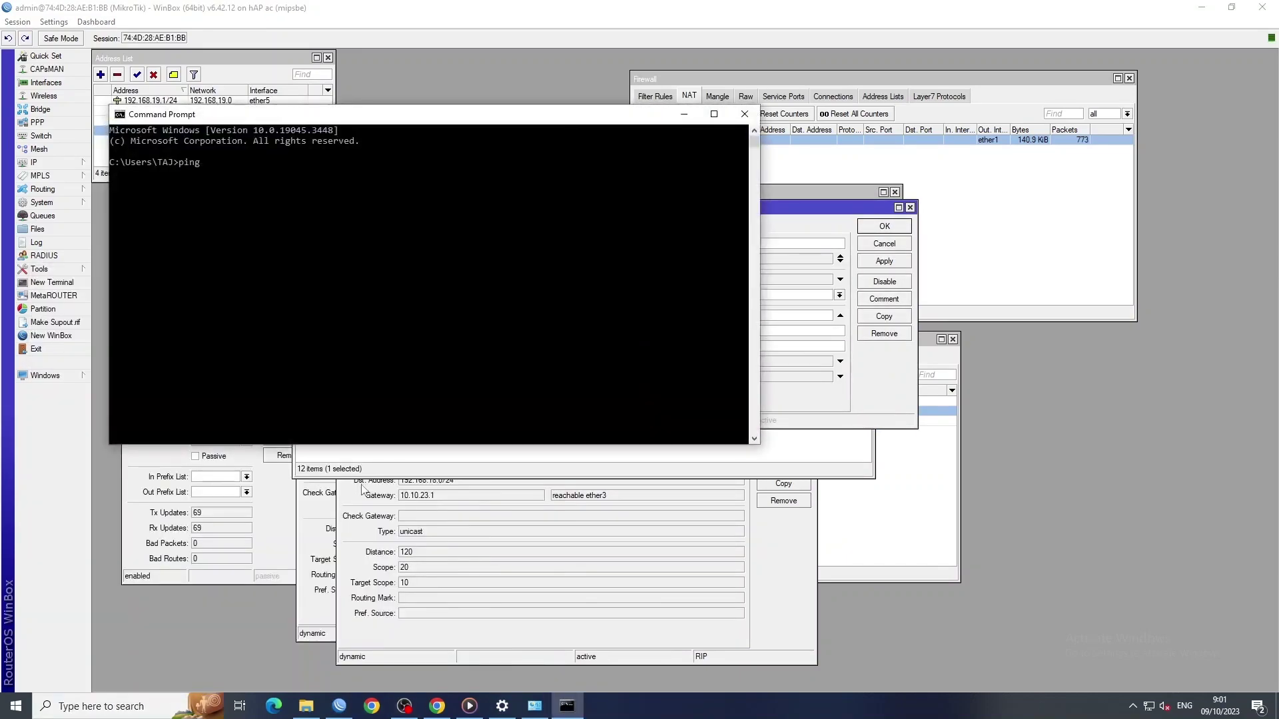
pyautogui.write(' 102.168')
pyautogui.write('.1')
pyautogui.write('68.')
pyautogui.press('Return')
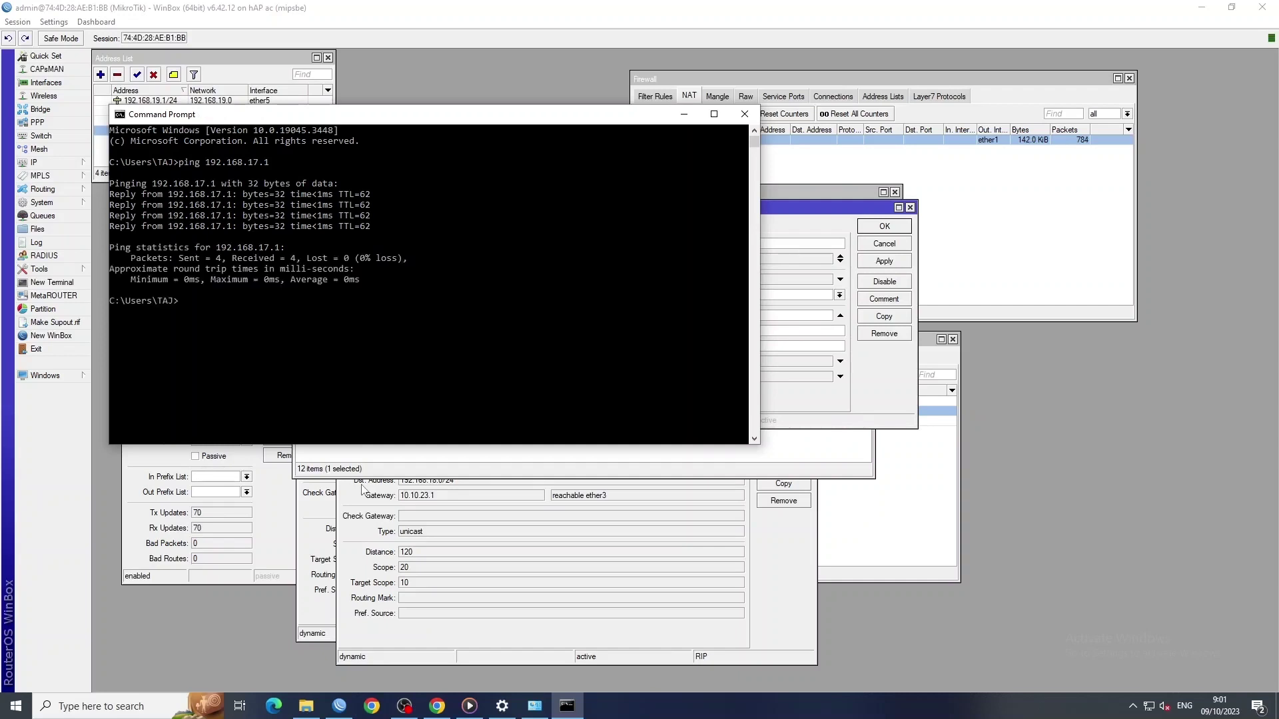
# Step: Ping 192.168.18.1 and 192.168.20.1 to test the routes to the other two networks
pyautogui.press('Up')
pyautogui.press('Return')
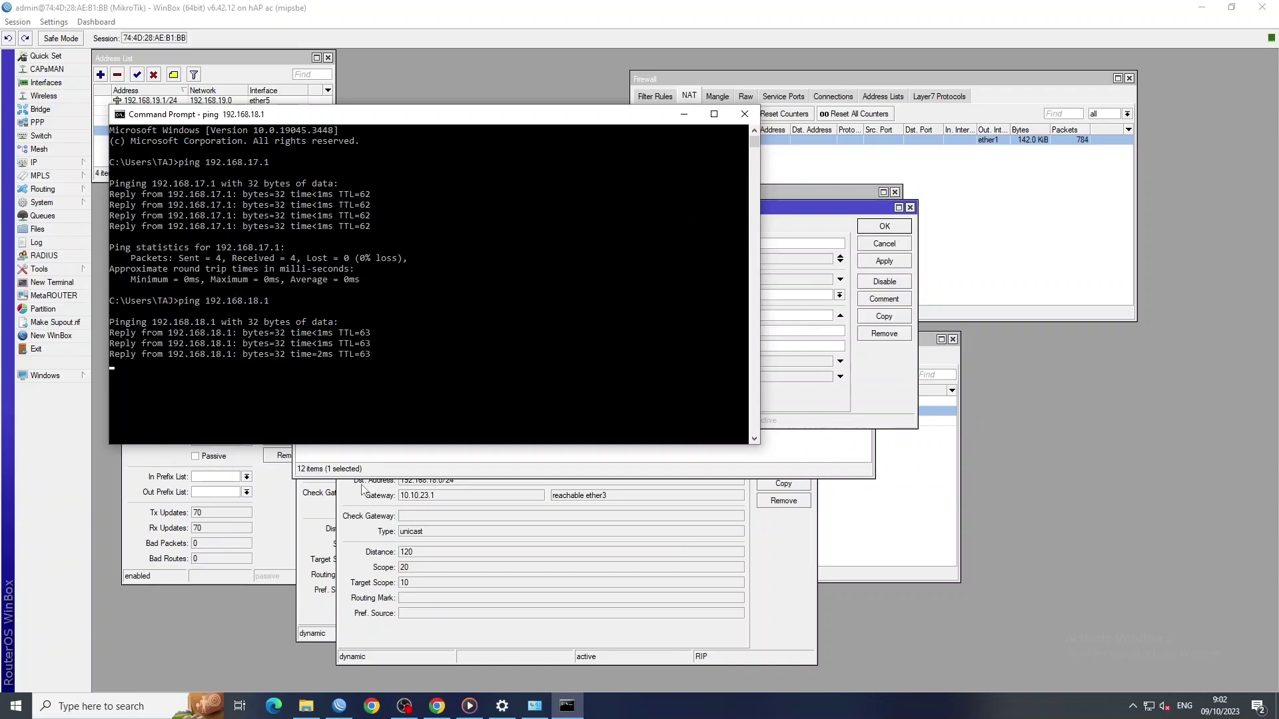
pyautogui.press('Up')
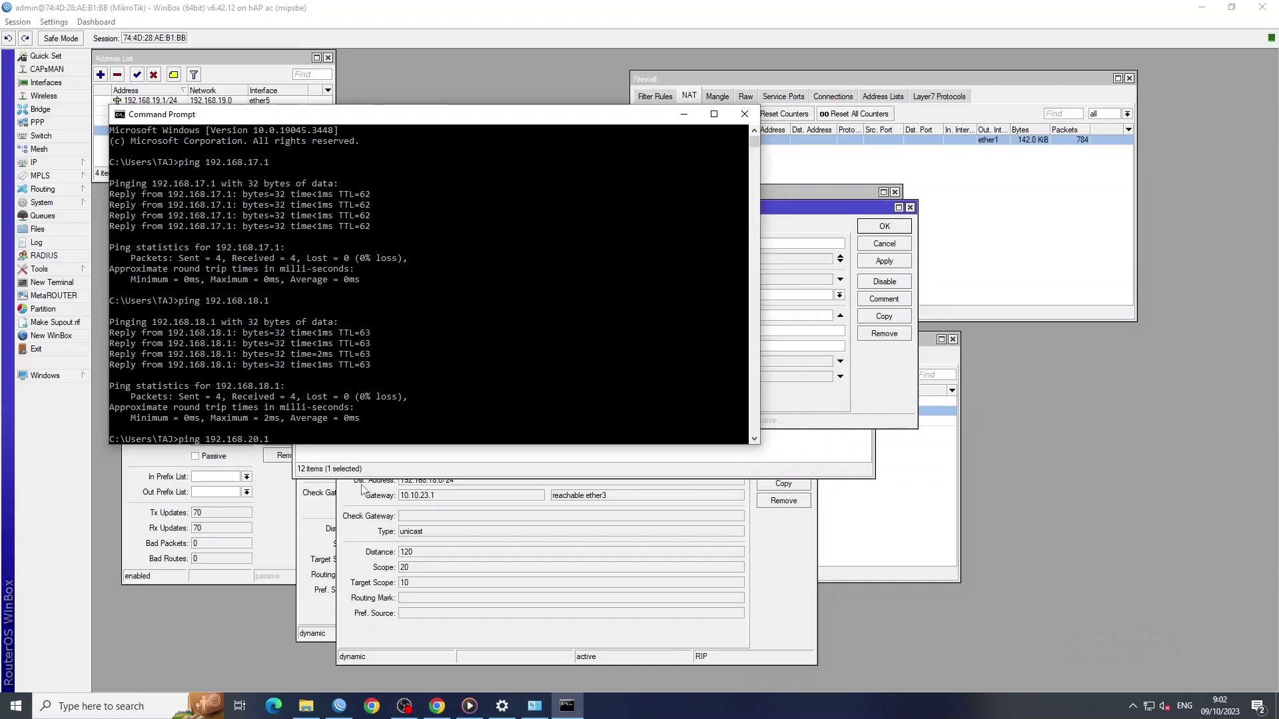
pyautogui.press('Return')
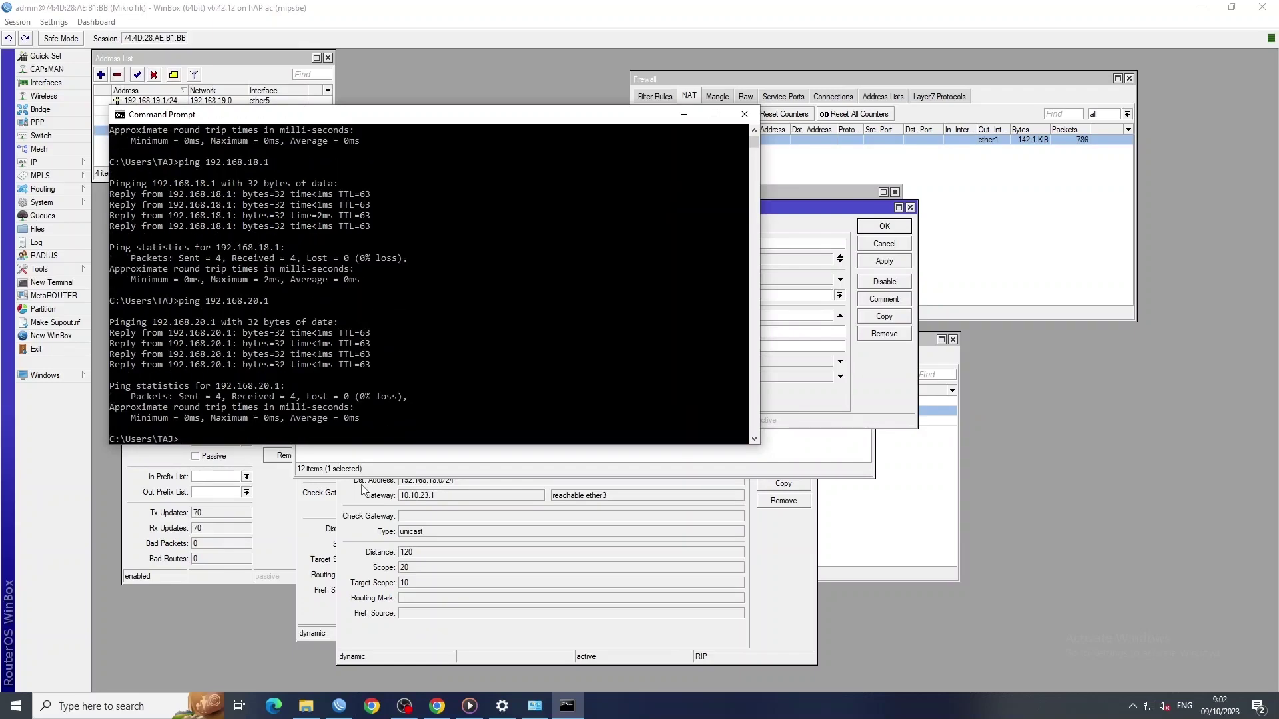
# Step: Return to WinBox and close the 192.168.18.0/24 route details and the copied new route without saving
pyautogui.click(378, 629)
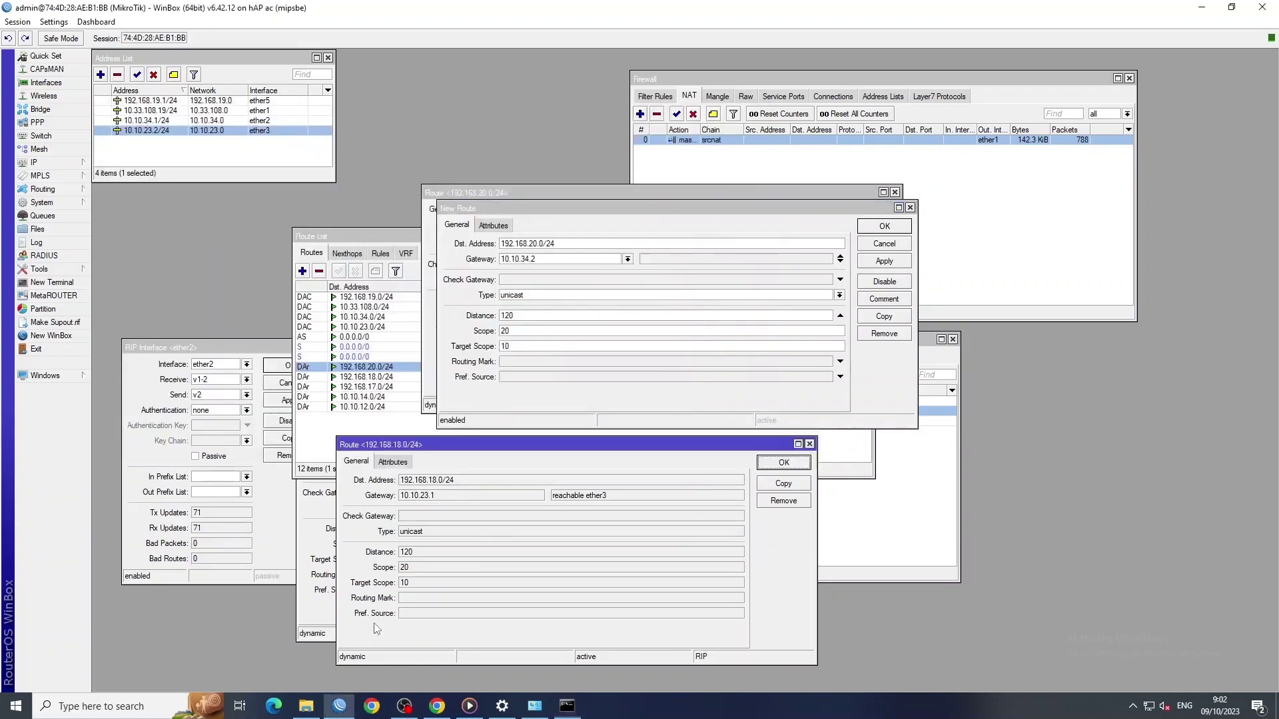
pyautogui.click(810, 443)
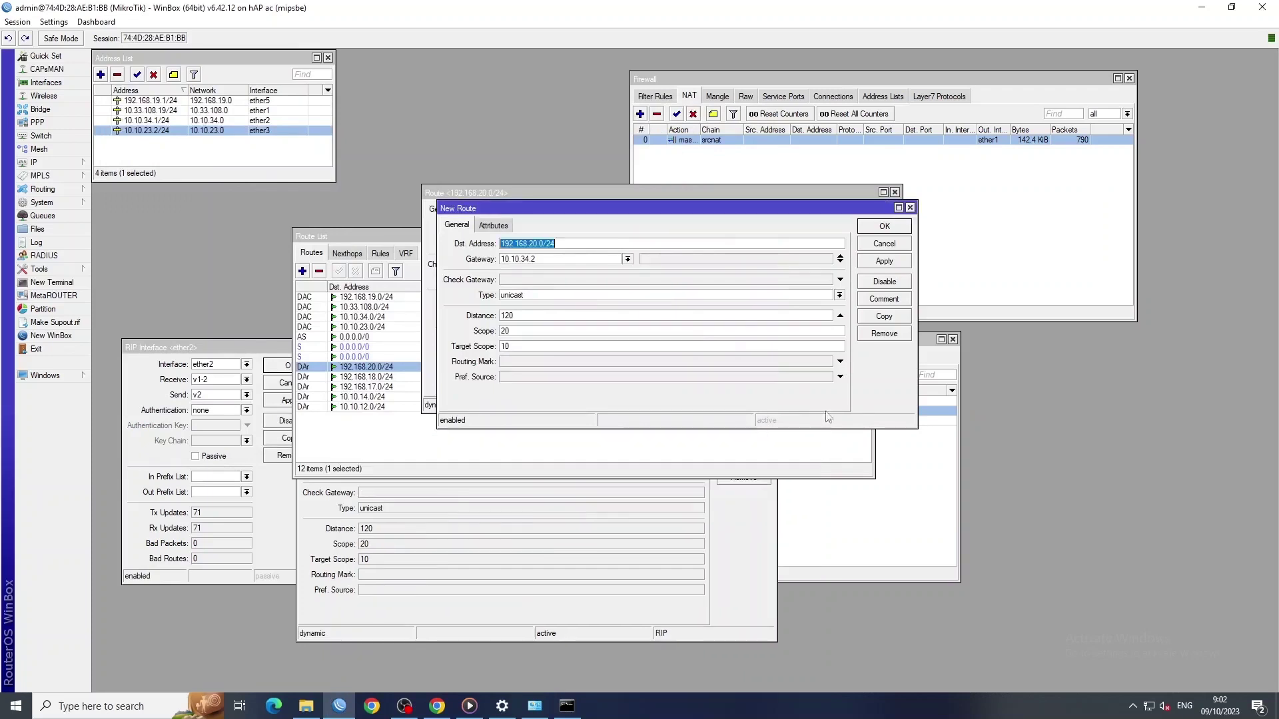
pyautogui.click(924, 211)
pyautogui.click(534, 372)
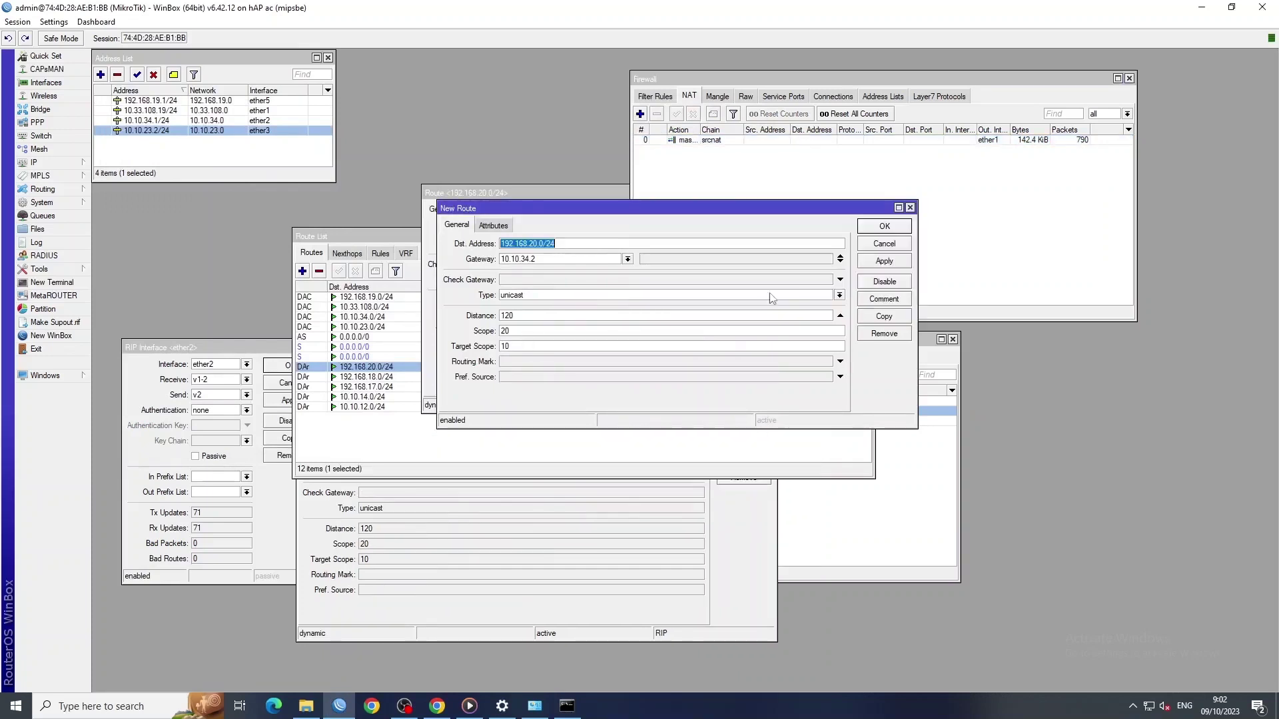
pyautogui.click(910, 208)
# Step: Compare the two backup default routes through ether3 and ether2 side by side
pyautogui.doubleClick(341, 359)
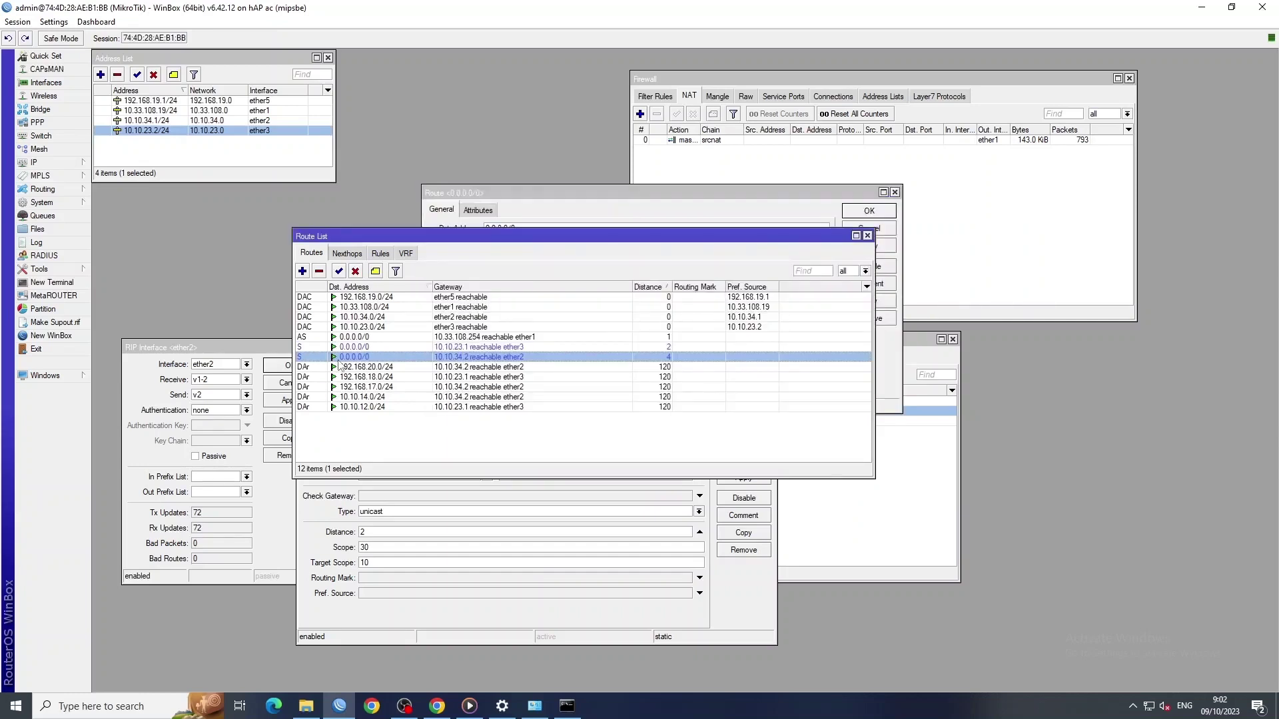
pyautogui.click(530, 201)
pyautogui.click(361, 592)
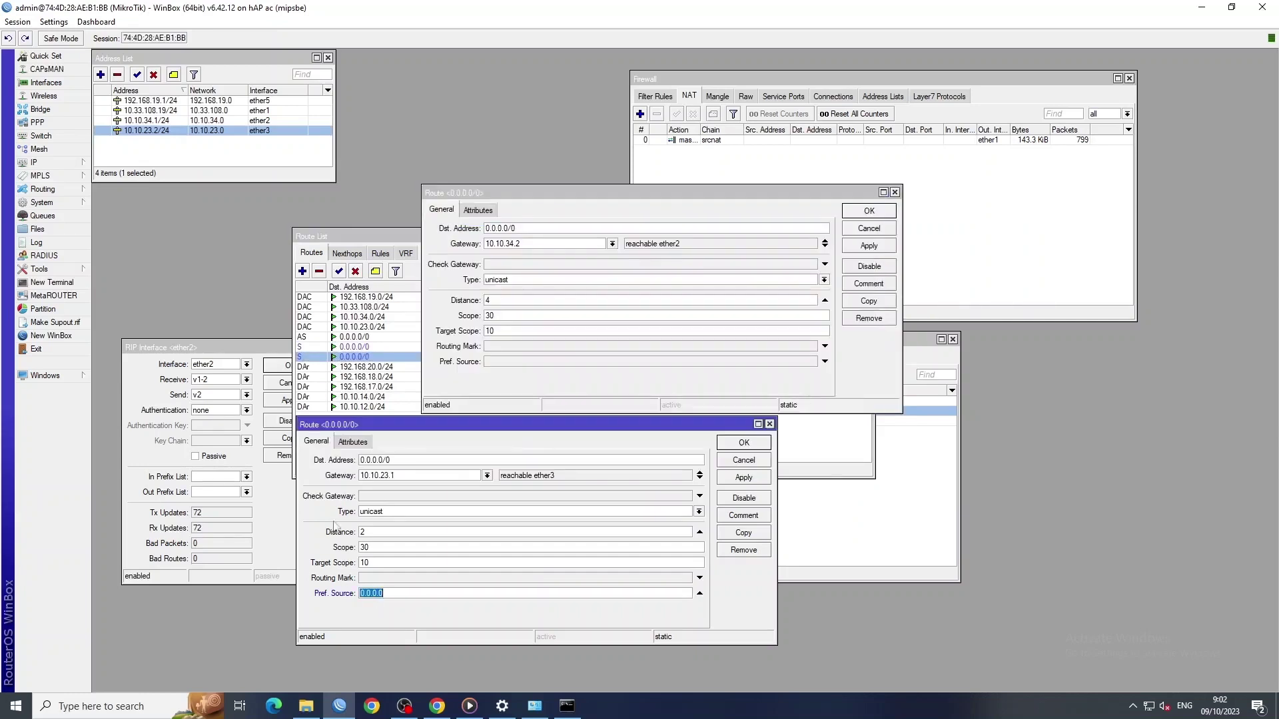
pyautogui.moveTo(390, 427); pyautogui.dragTo(197, 403)
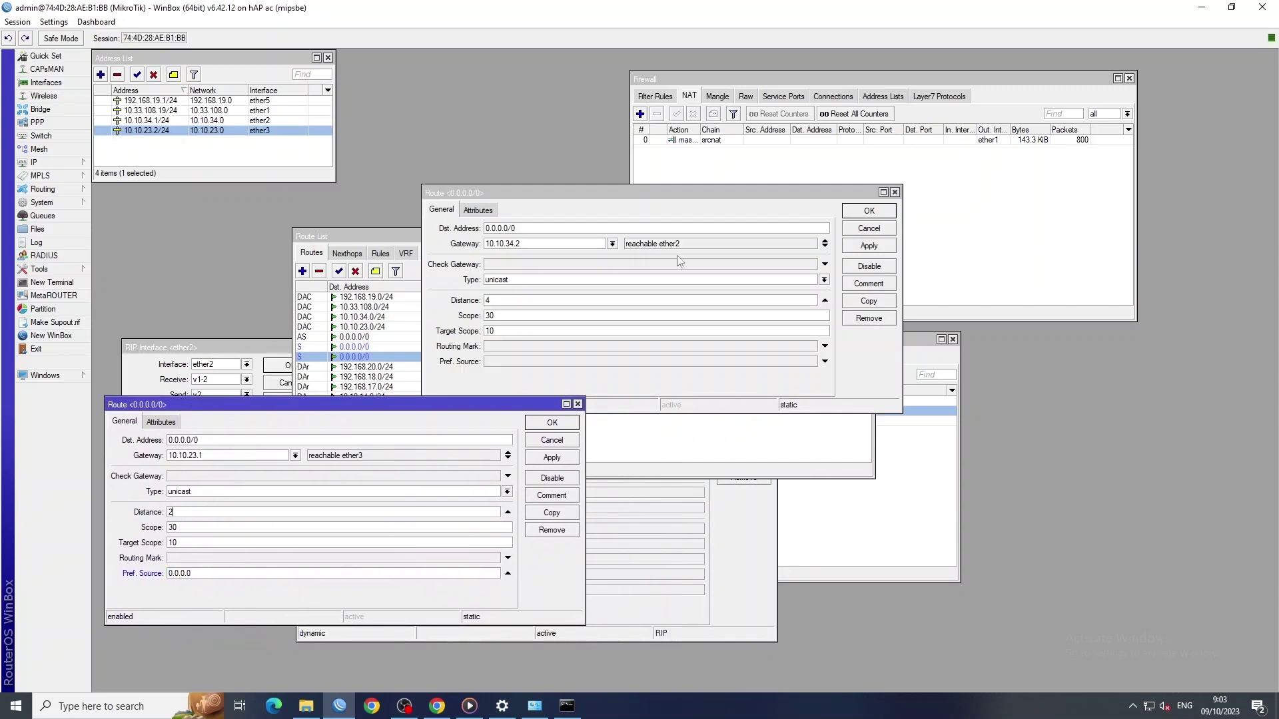
pyautogui.moveTo(641, 196); pyautogui.dragTo(805, 406)
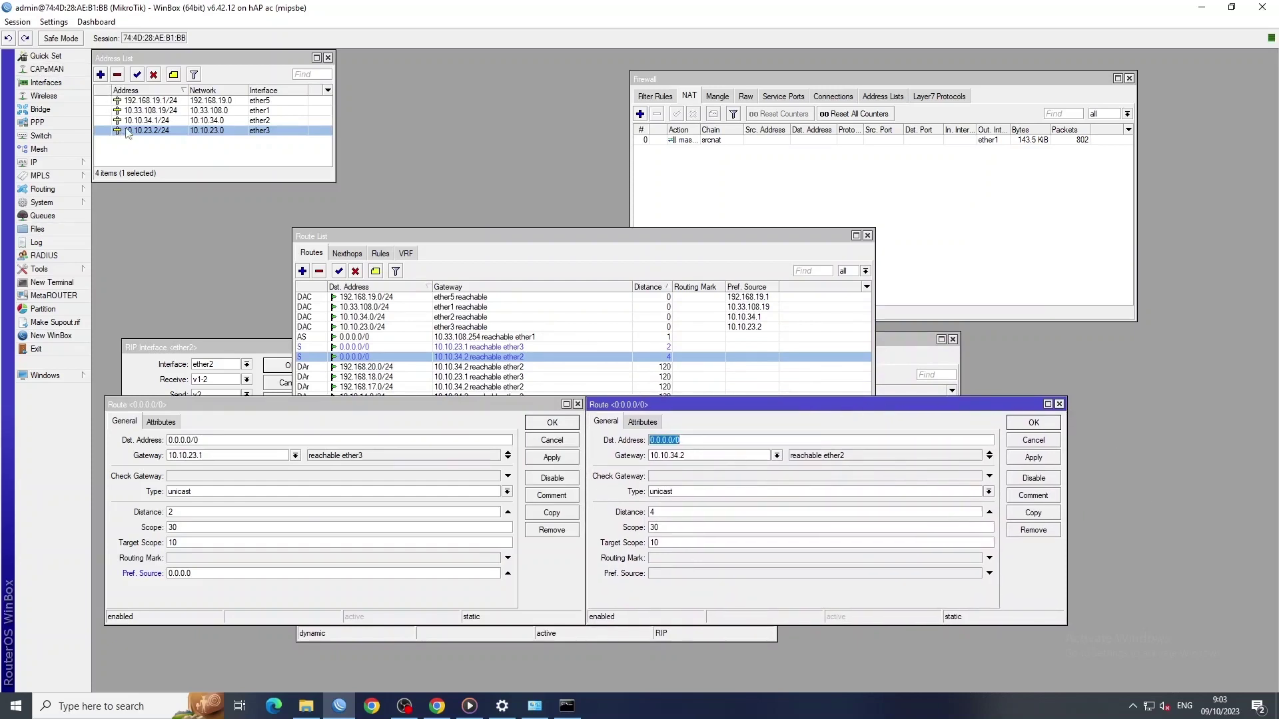
# Step: Disable the ether1 interface in the Interface List to simulate a failure of the main internet link
pyautogui.click(45, 83)
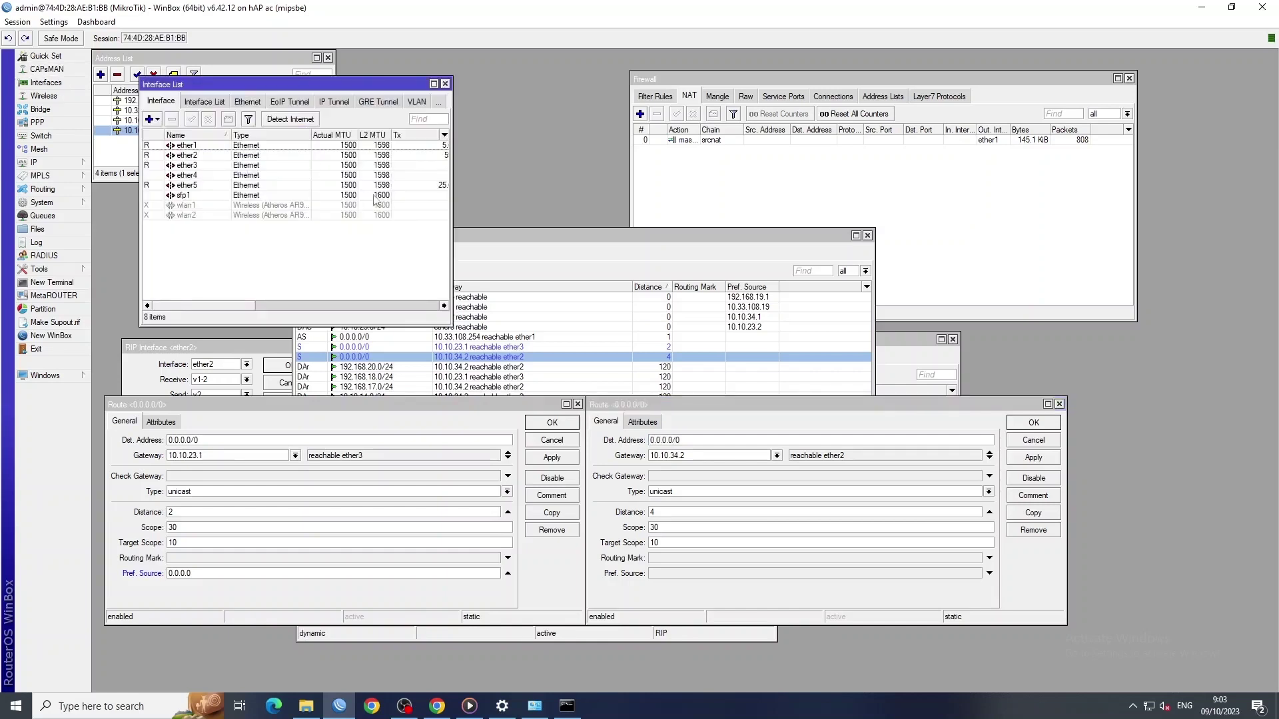
pyautogui.click(186, 146)
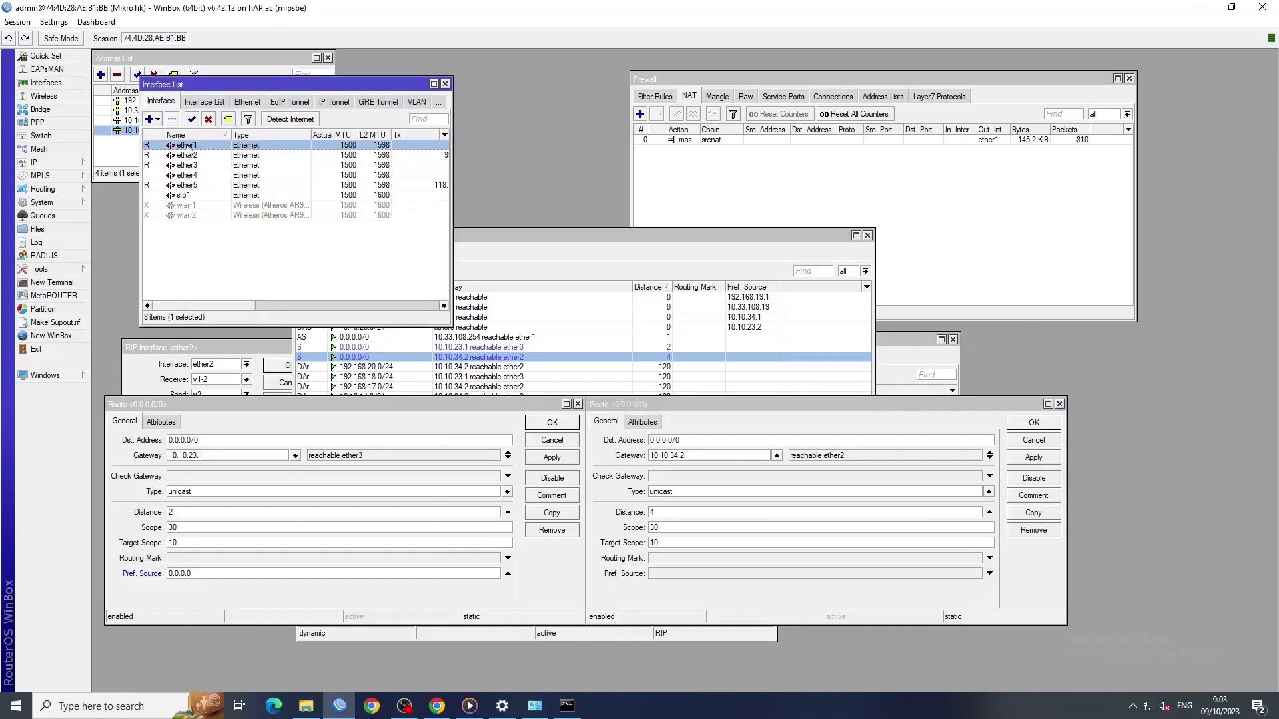
pyautogui.click(209, 120)
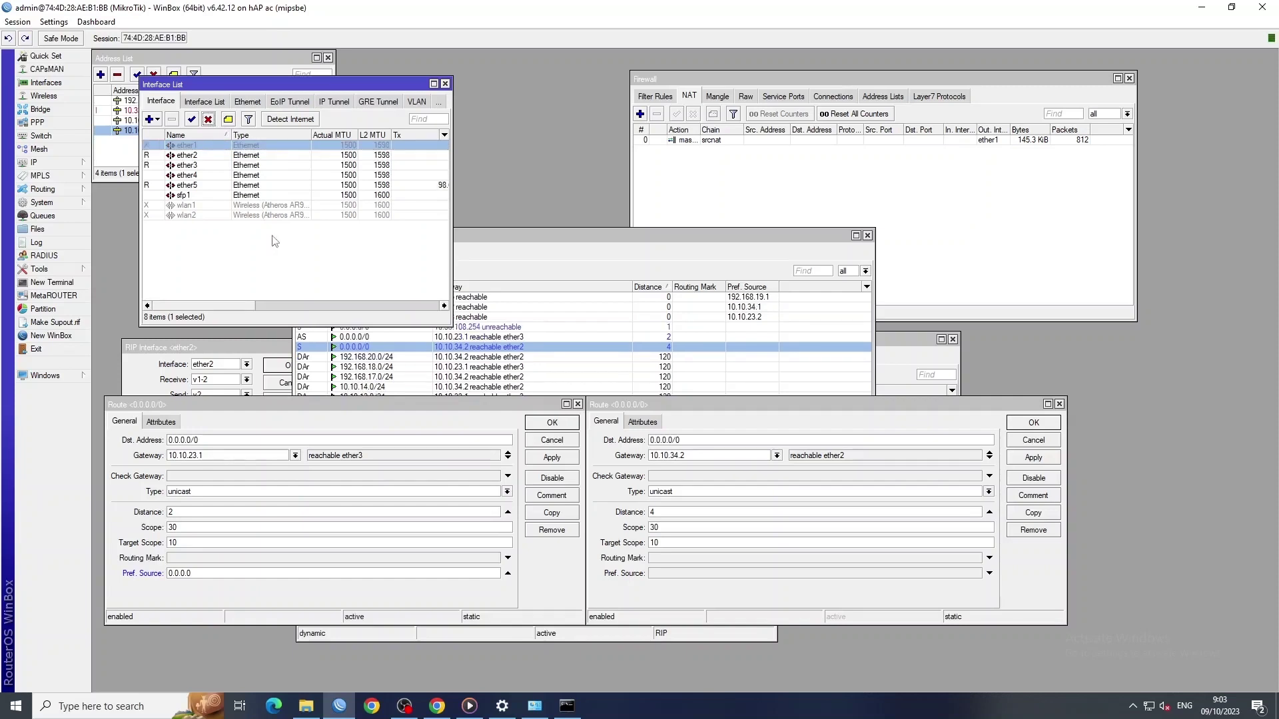
# Step: Switch to Chrome, check the YouTube page and rerun the speed test at 172.16.30.30 to check internet access
pyautogui.click(444, 710)
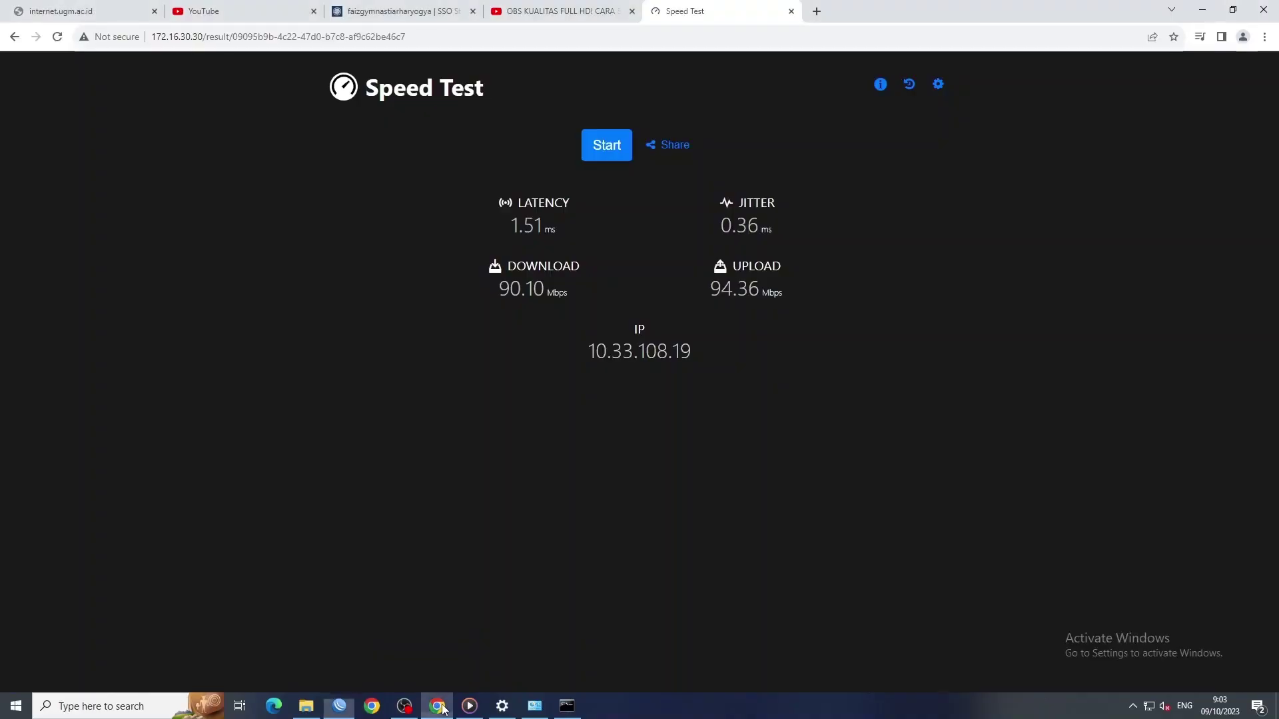
pyautogui.click(283, 8)
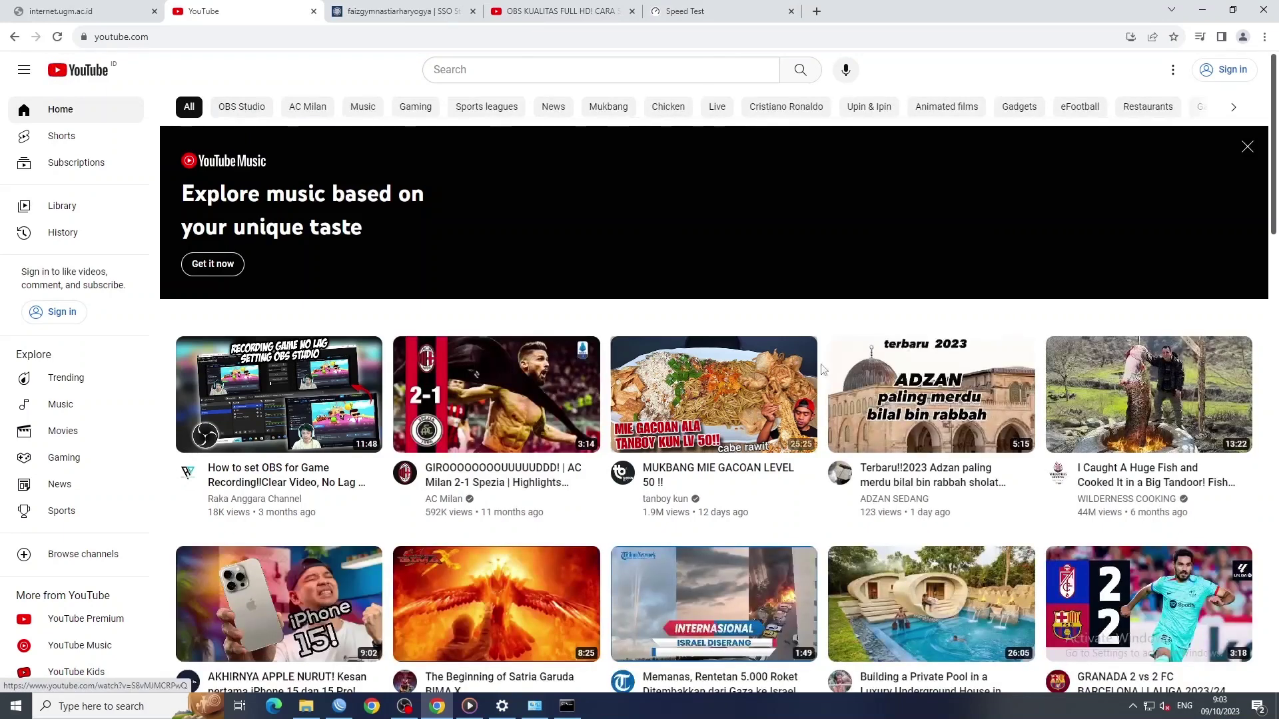
pyautogui.click(699, 10)
pyautogui.click(619, 146)
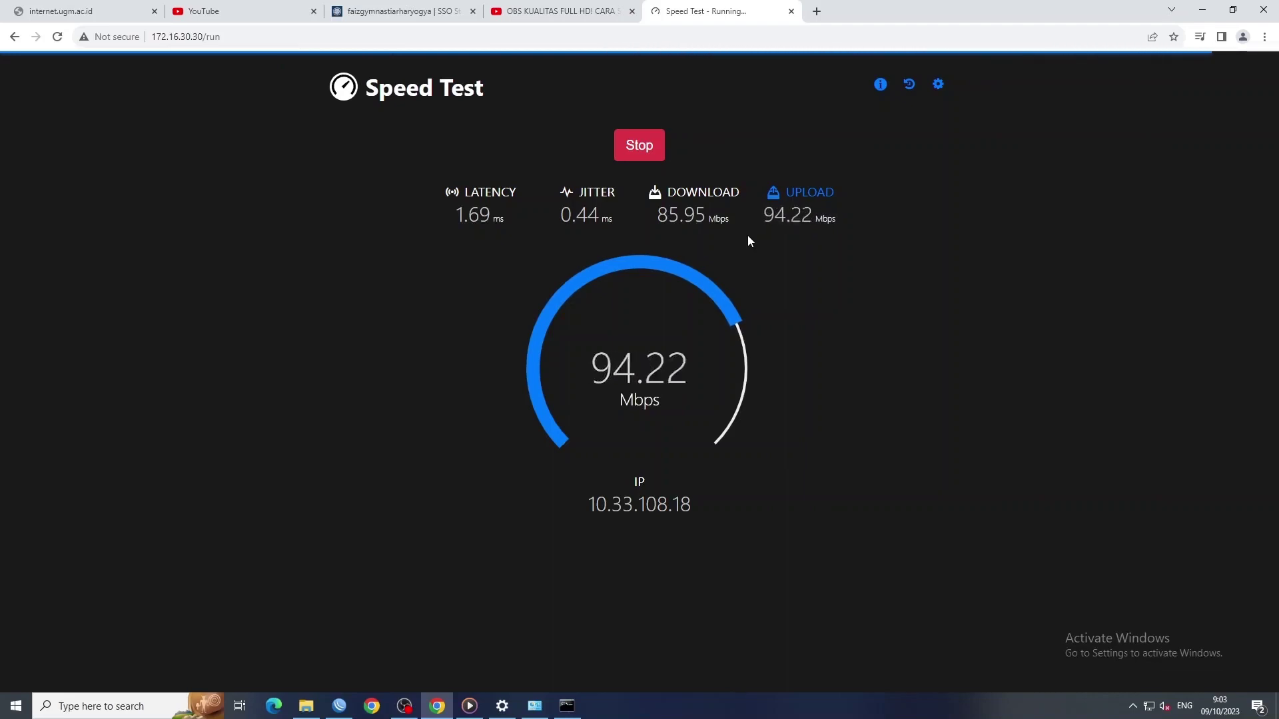
# Step: Return to WinBox and check the route list and the default route through 10.10.23.1 on ether3
pyautogui.click(340, 706)
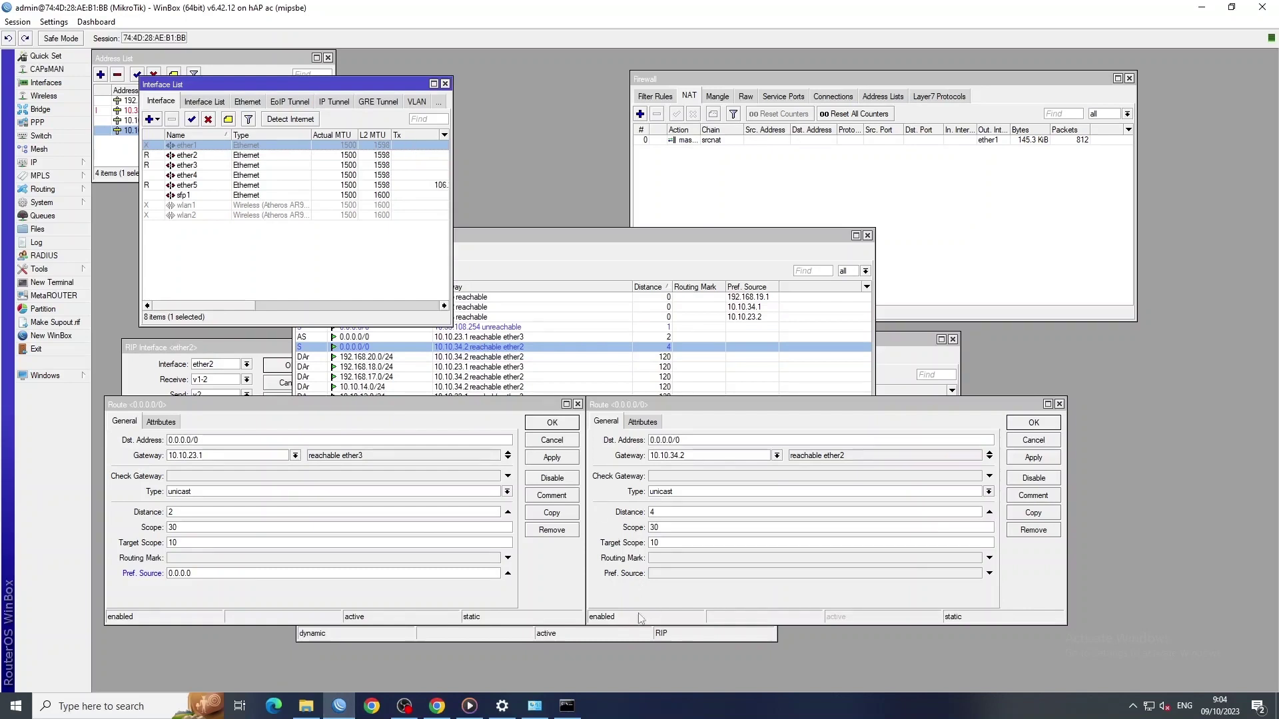
pyautogui.click(488, 563)
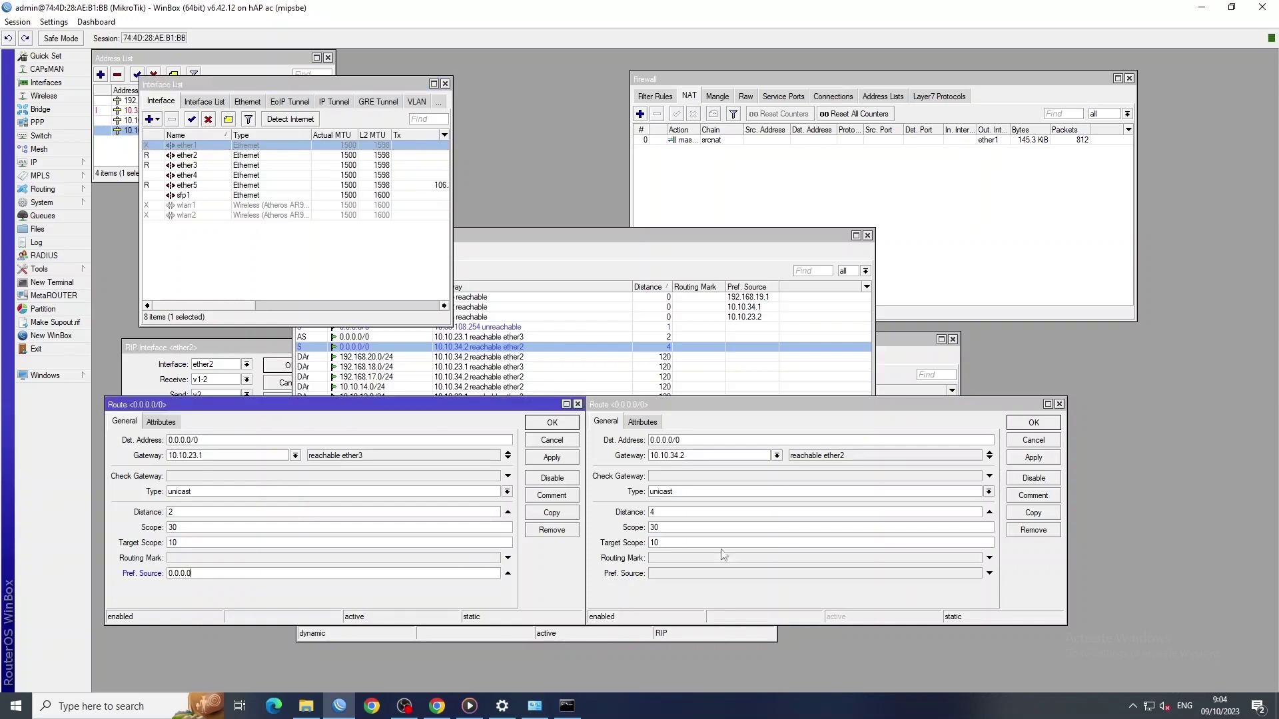
pyautogui.click(770, 409)
pyautogui.click(437, 396)
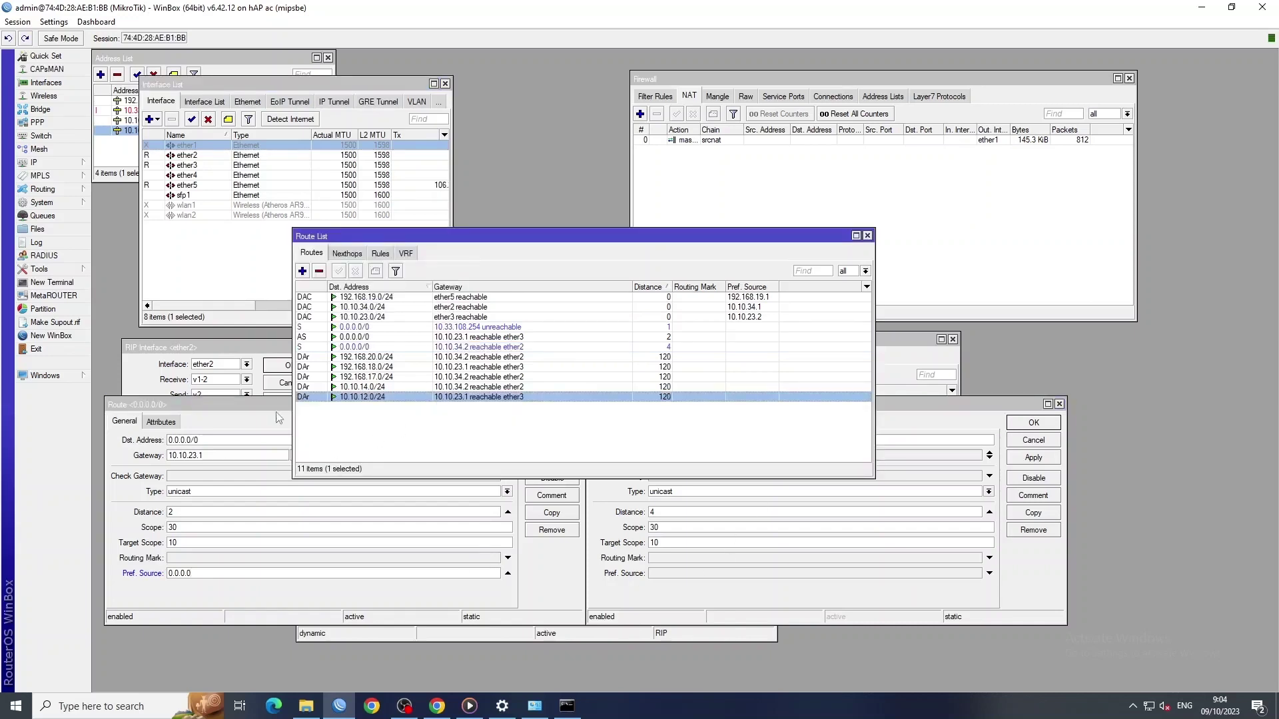
pyautogui.click(276, 413)
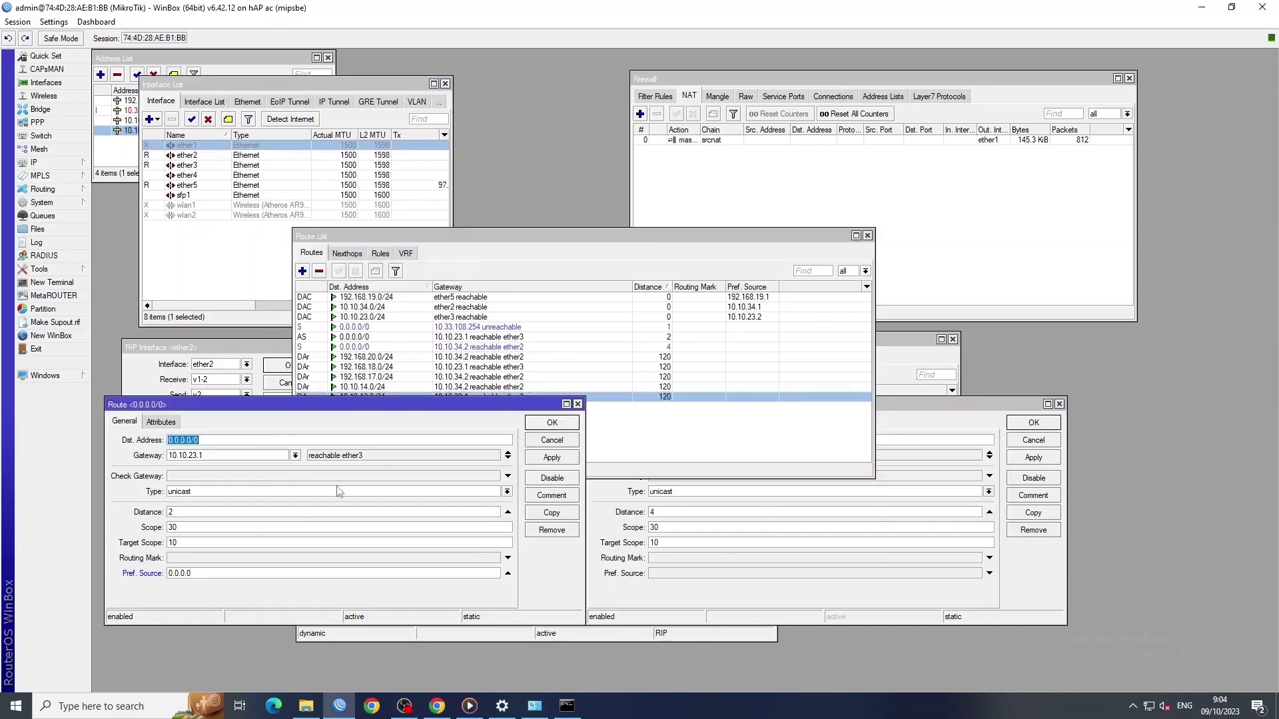
pyautogui.click(566, 707)
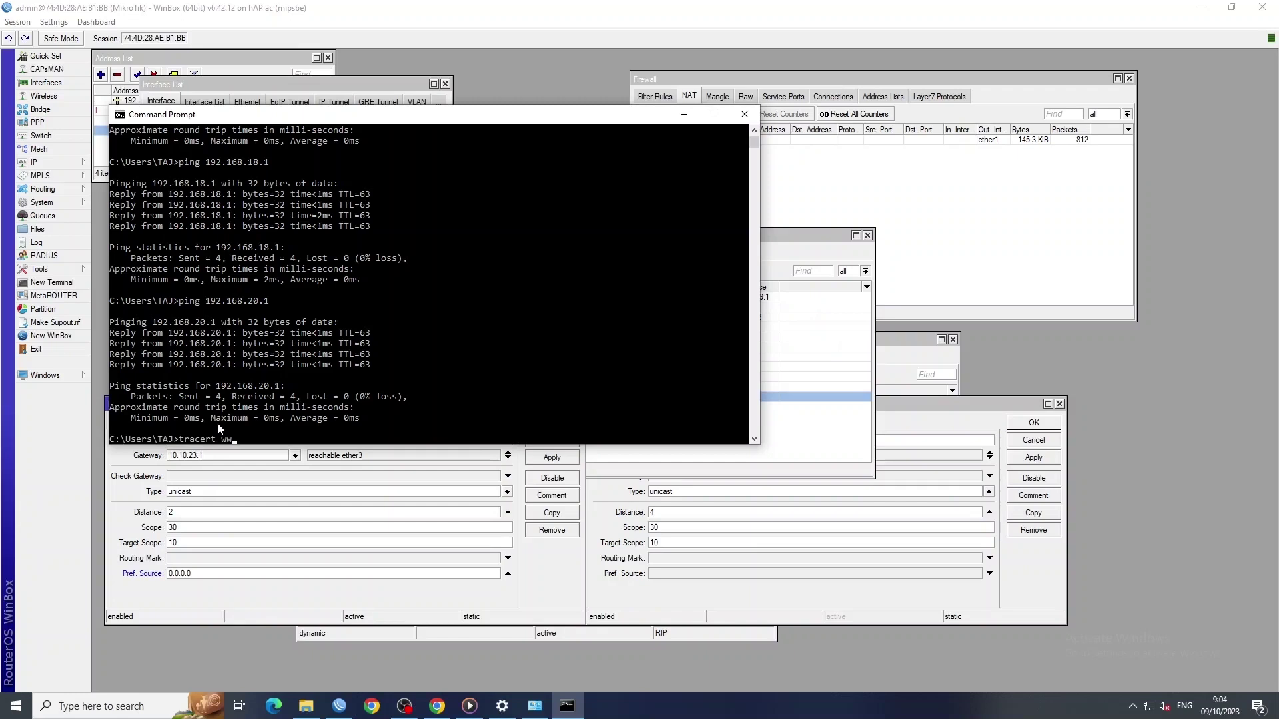
pyautogui.write('youtube.com')
pyautogui.press('Return')
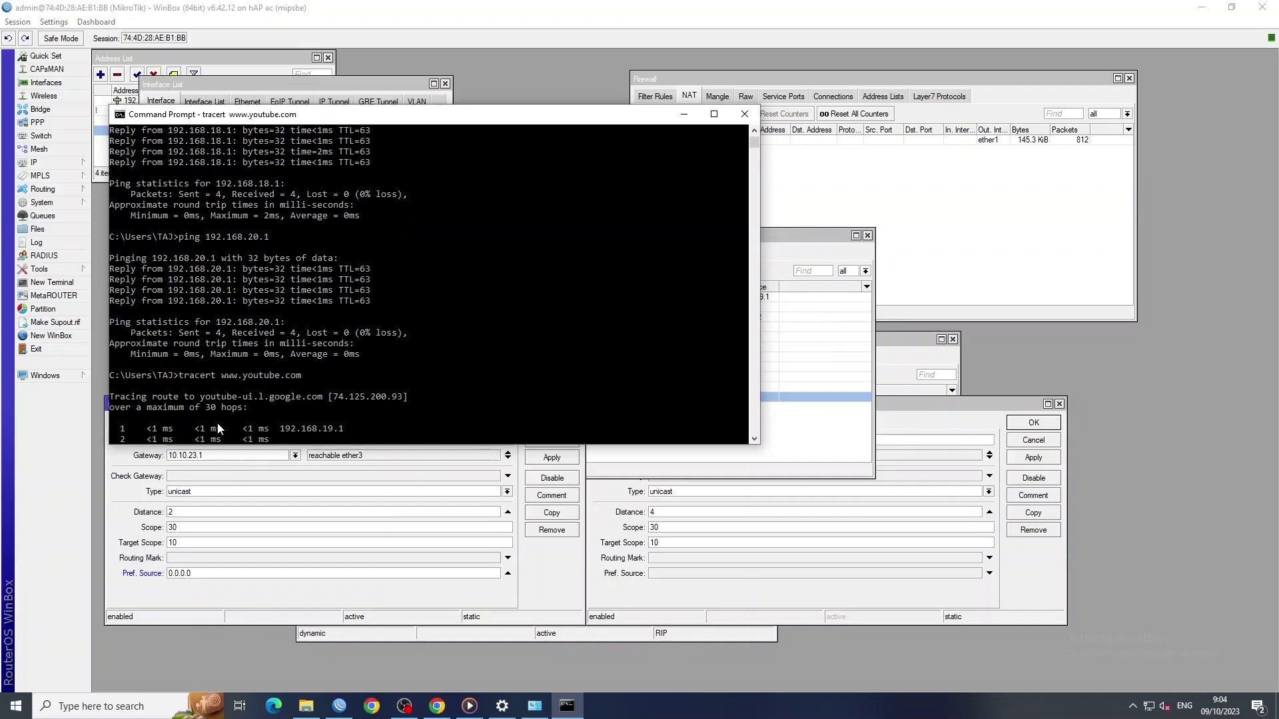
pyautogui.moveTo(619, 445); pyautogui.dragTo(533, 538)
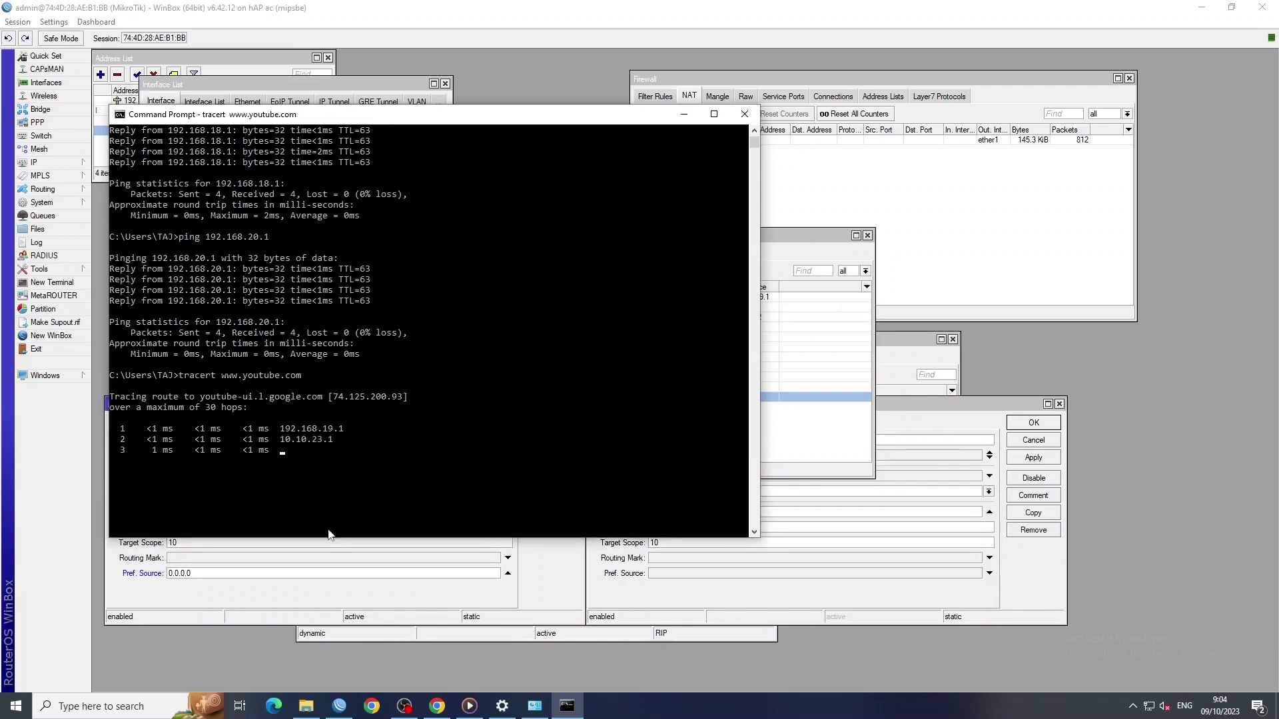
pyautogui.moveTo(313, 117); pyautogui.dragTo(513, 107)
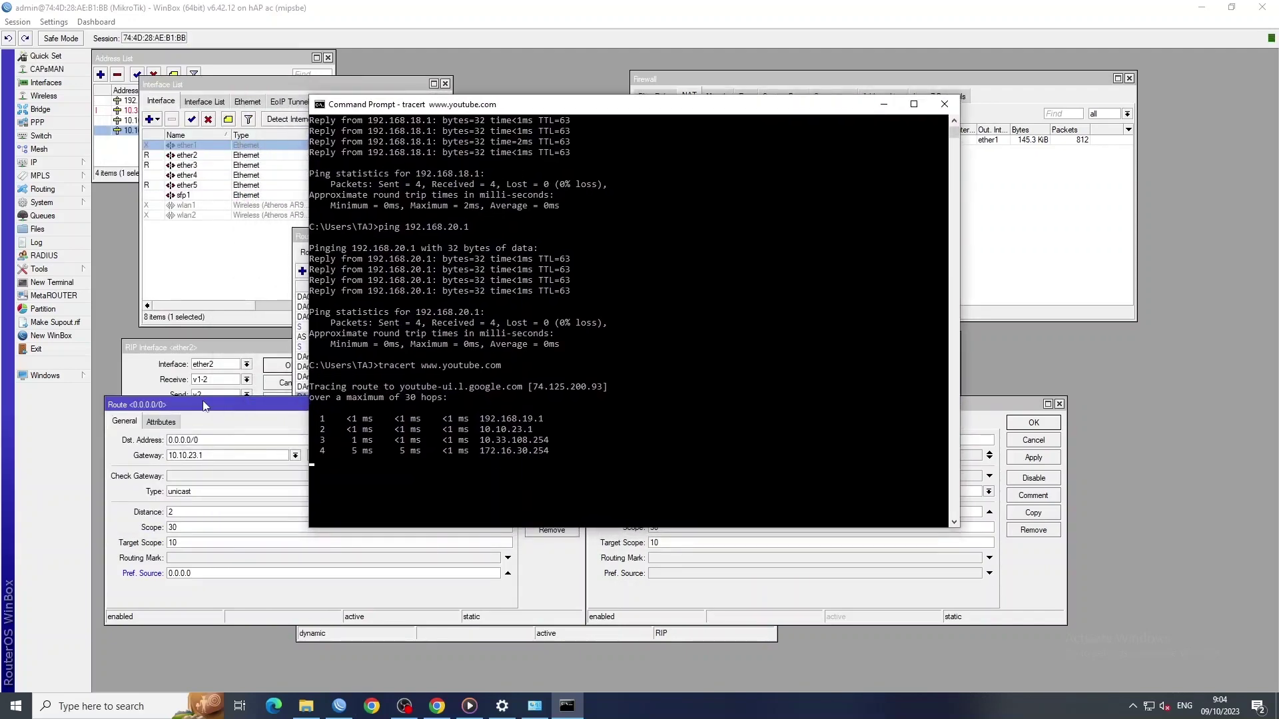
# Step: Return to WinBox and compare the distances of the default routes through 10.10.23.1 and 10.10.34.2
pyautogui.click(203, 406)
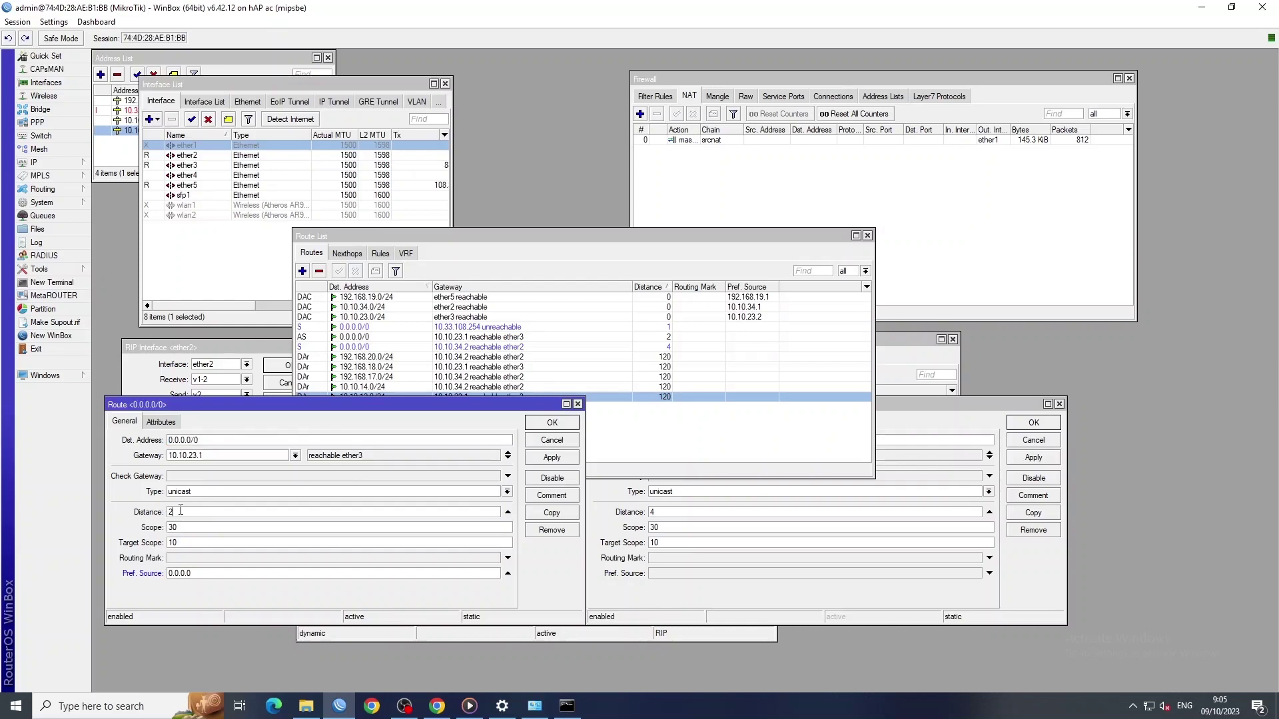
pyautogui.click(649, 605)
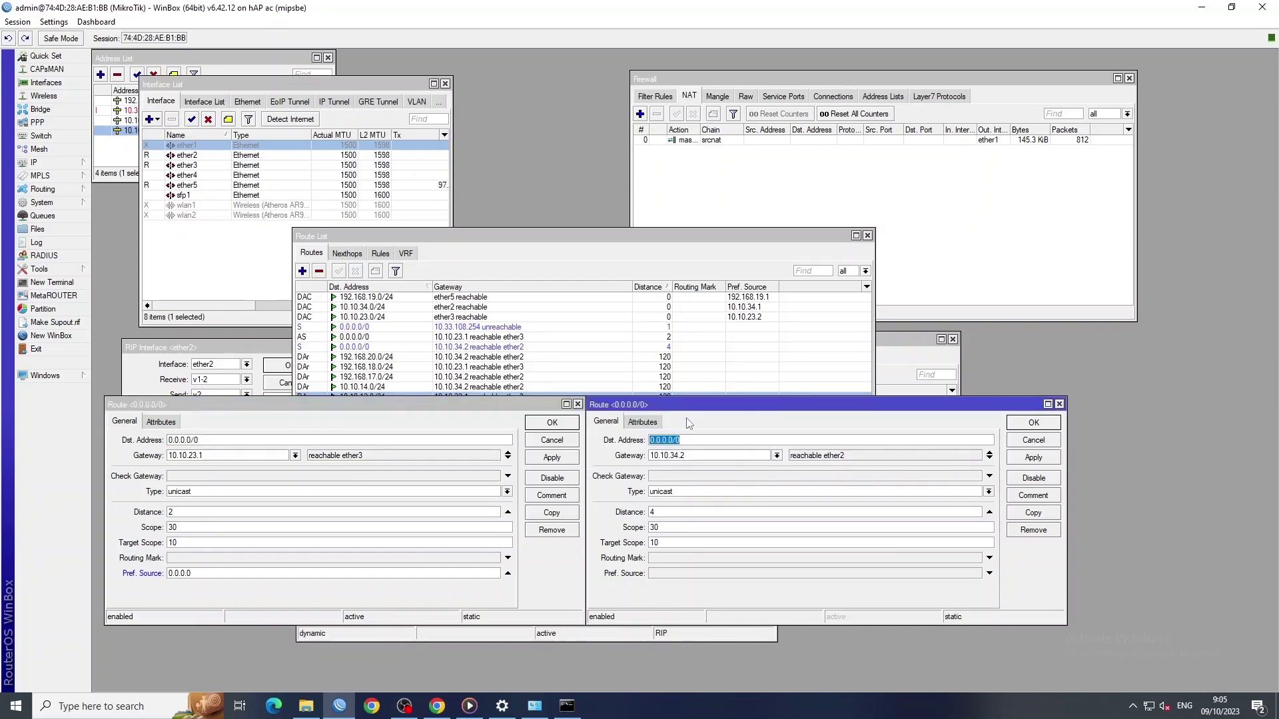
pyautogui.click(496, 410)
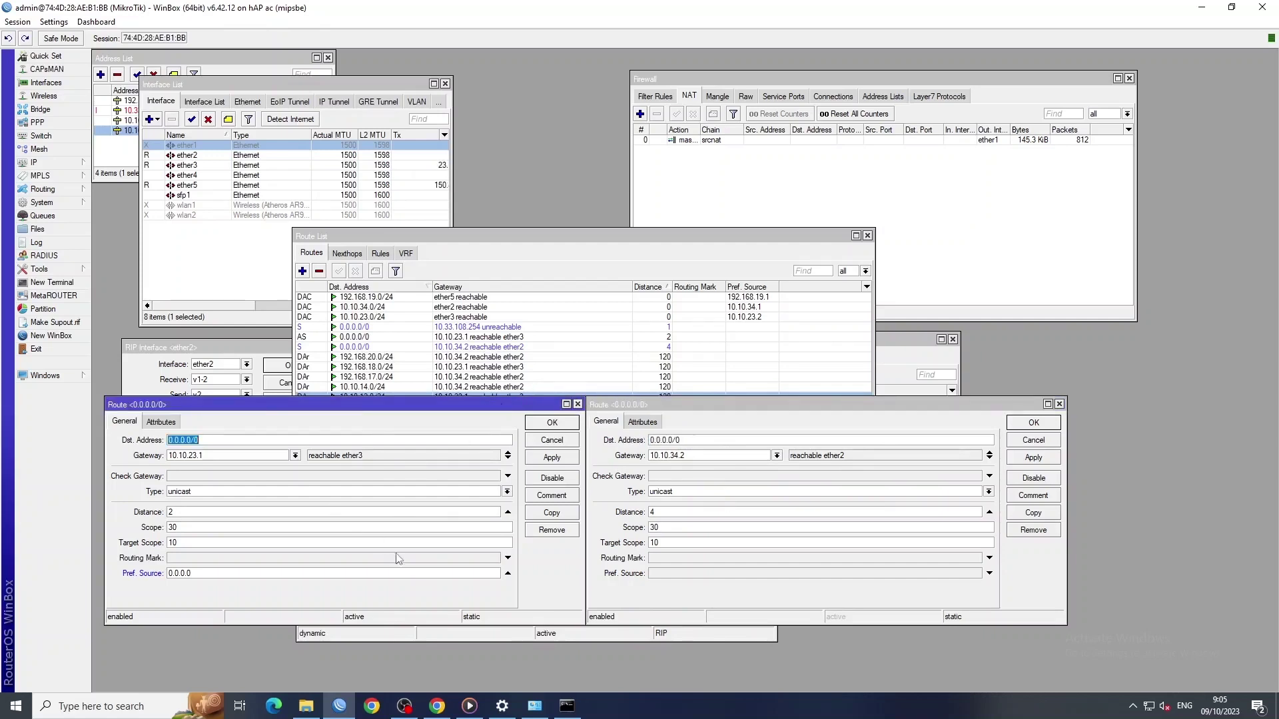
pyautogui.click(648, 405)
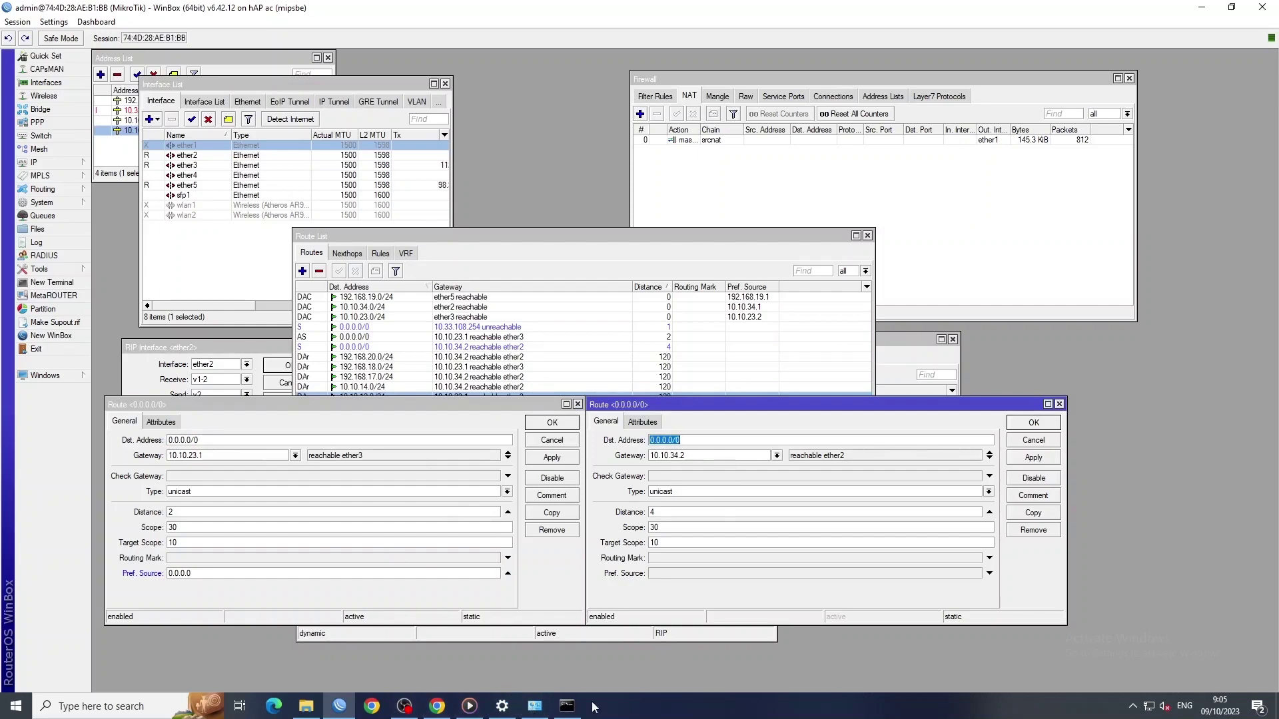
pyautogui.click(567, 705)
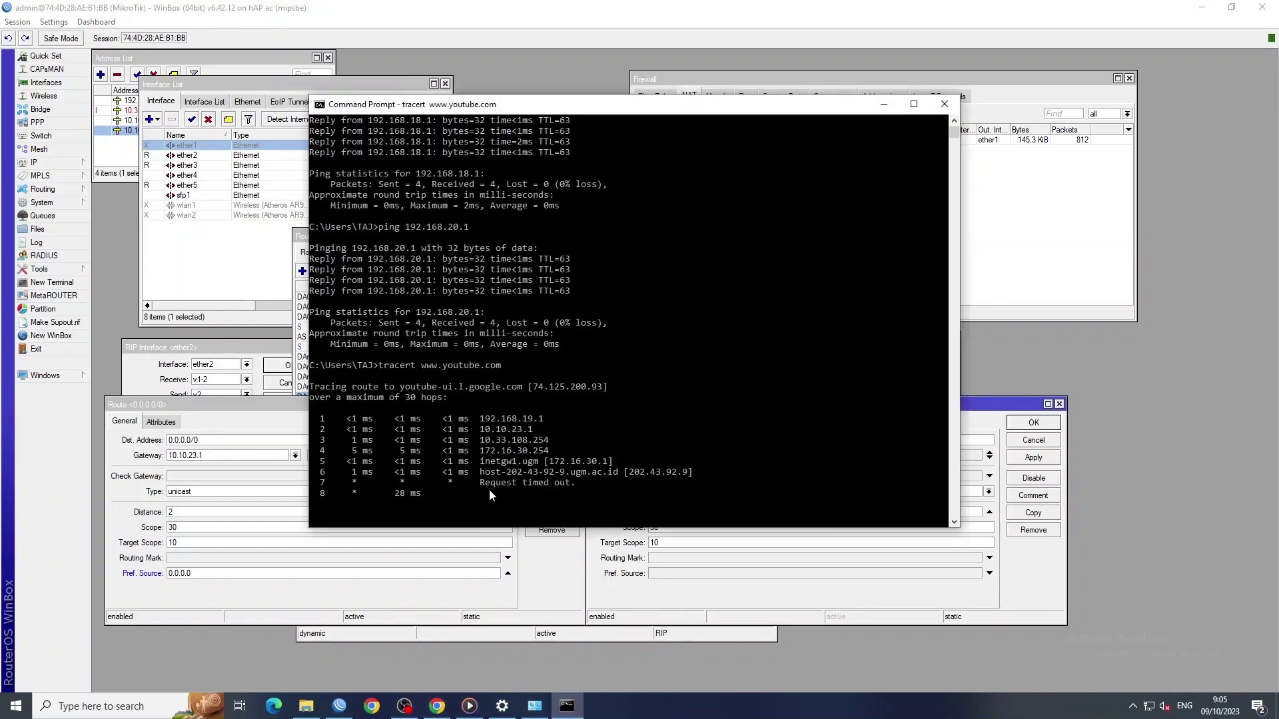
pyautogui.hotkey('ctrl', 'c')
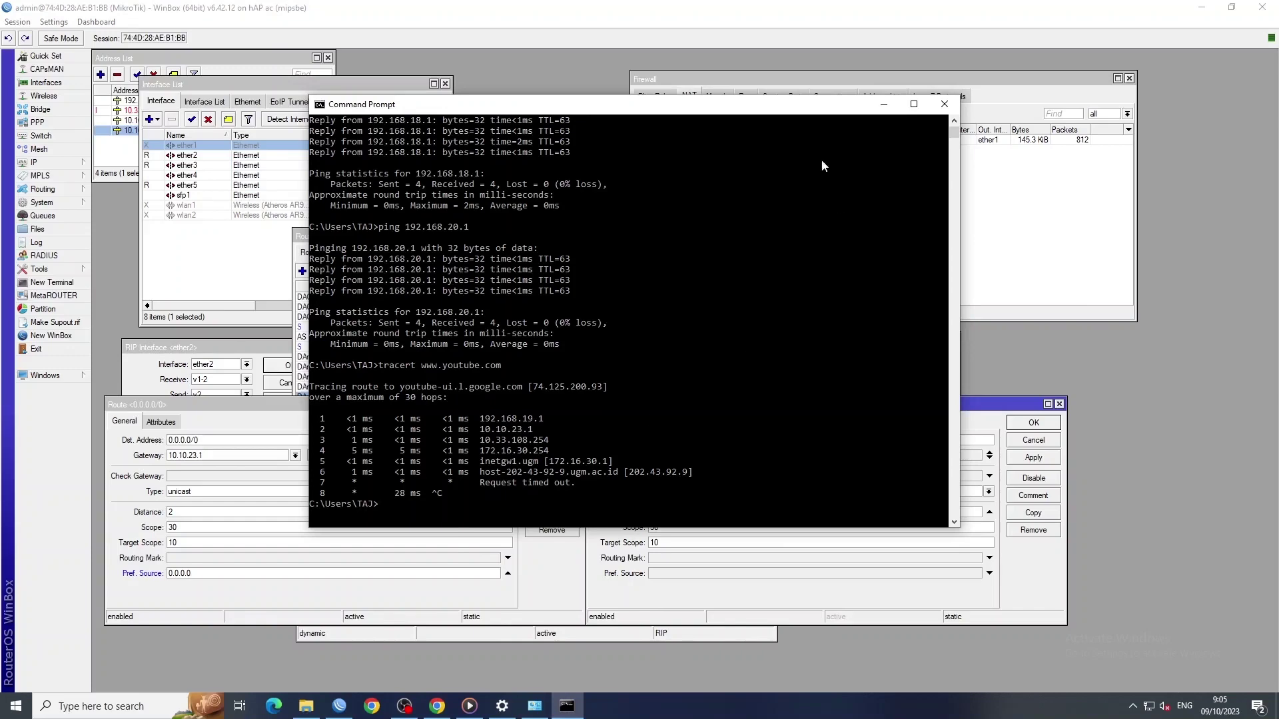